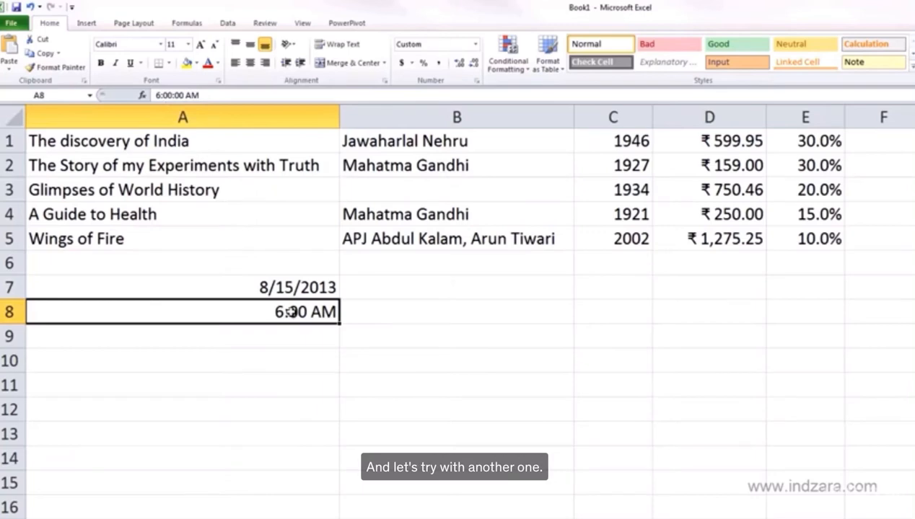
Replace the time in cell A8 with 6:30 AM.
{"action": "type", "text": "6:30"}
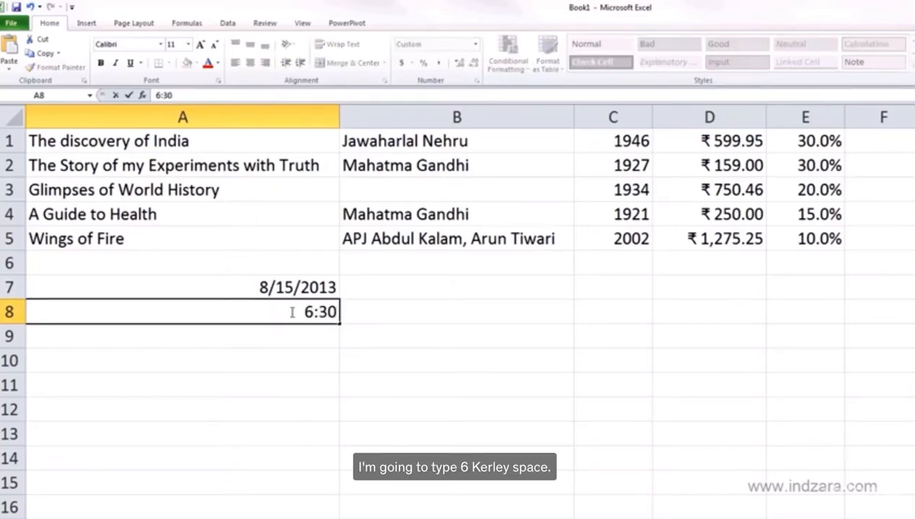
{"action": "type", "text": " AM"}
{"action": "key", "text": "Return"}
Clear cell A8 and enter the time without a colon as 600 AM.
{"action": "left_click", "coordinate": [297, 313]}
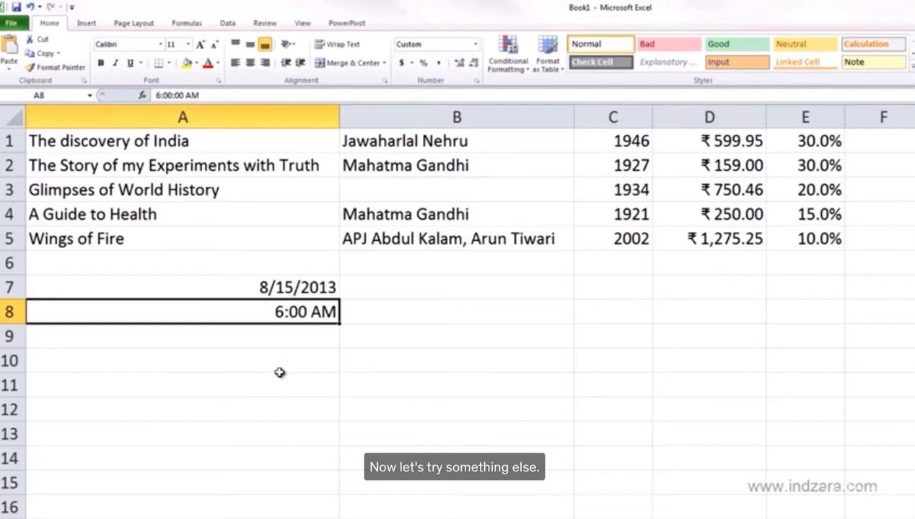
{"action": "key", "text": "Delete"}
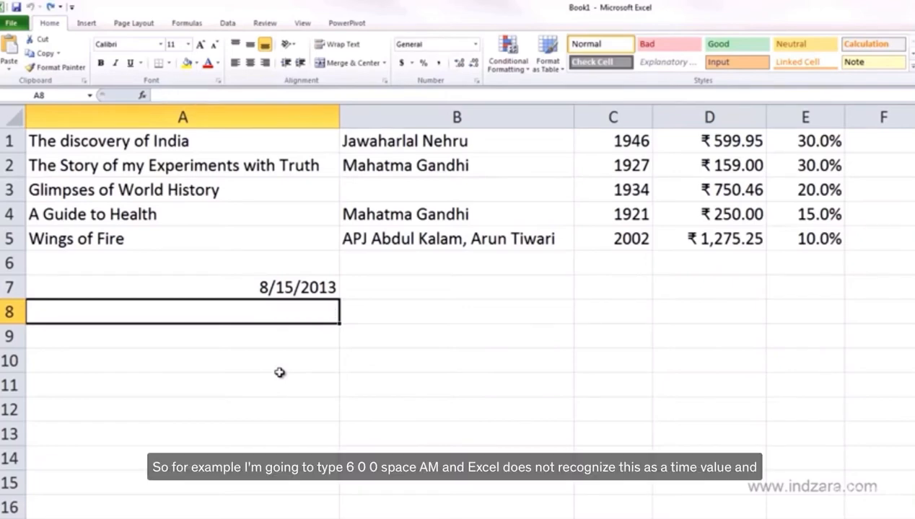
{"action": "type", "text": "6"}
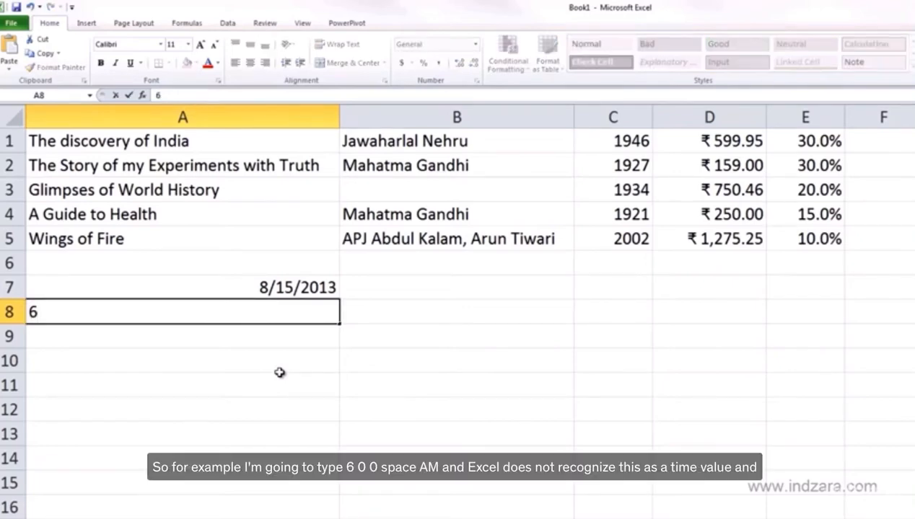
{"action": "type", "text": "00 AM"}
{"action": "key", "text": "Return"}
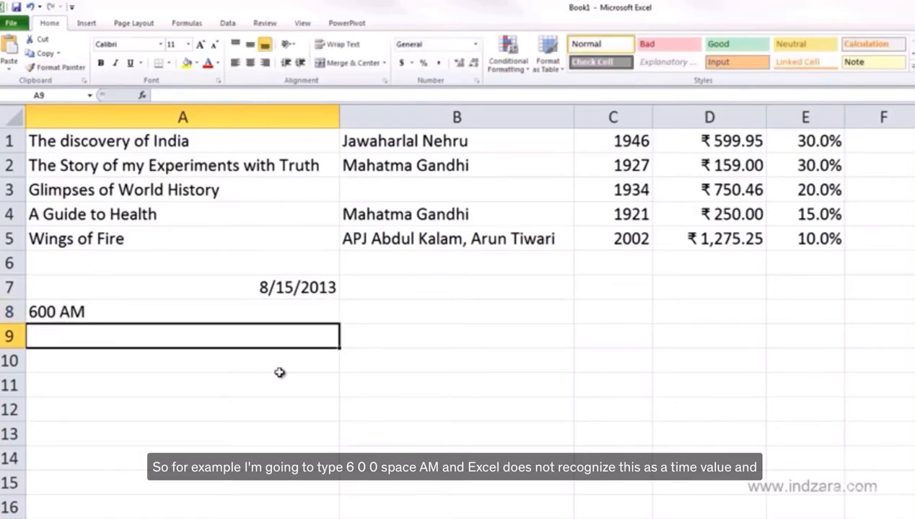
Replace the text entry in cell A8 with the properly formatted time 6:00 AM.
{"action": "key", "text": "Up"}
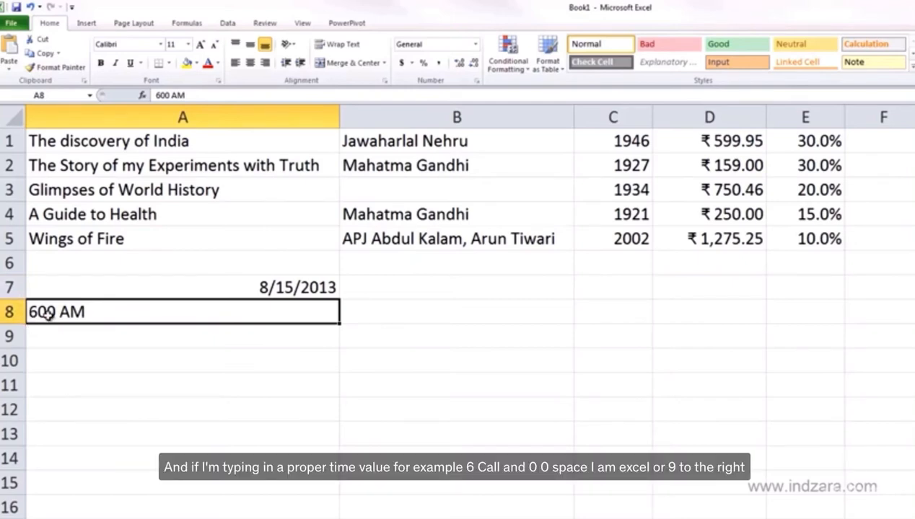
{"action": "type", "text": "6"}
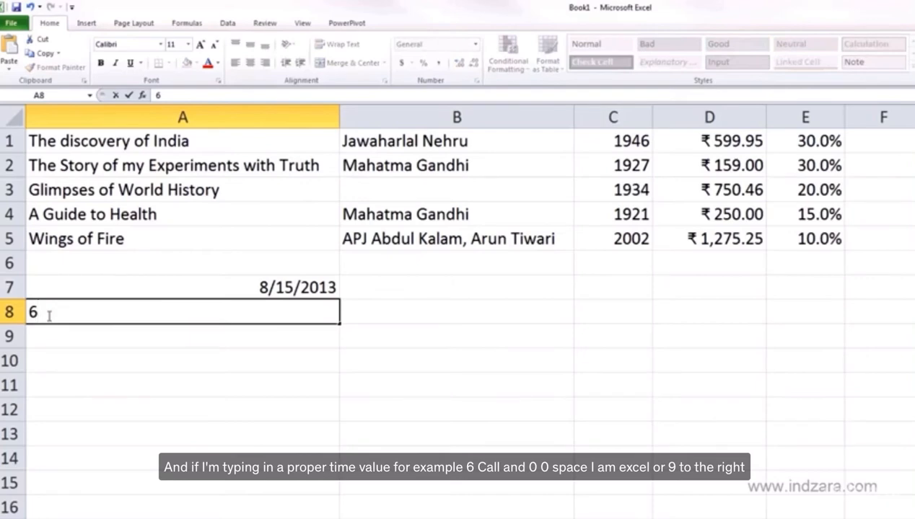
{"action": "type", "text": ":00 AM"}
{"action": "key", "text": "ctrl+Return"}
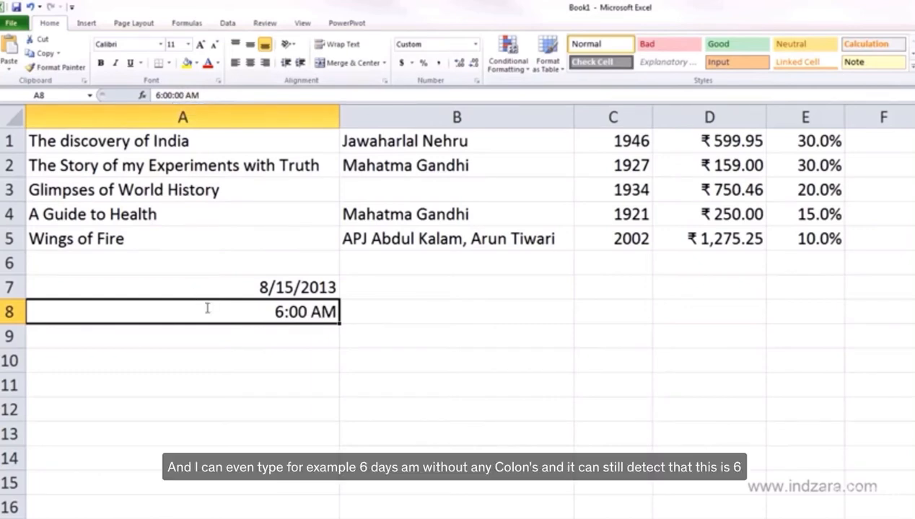
Re-enter the time in cell A8 as 6 AM, giving only the hour without a colon or minutes.
{"action": "type", "text": "6 AM"}
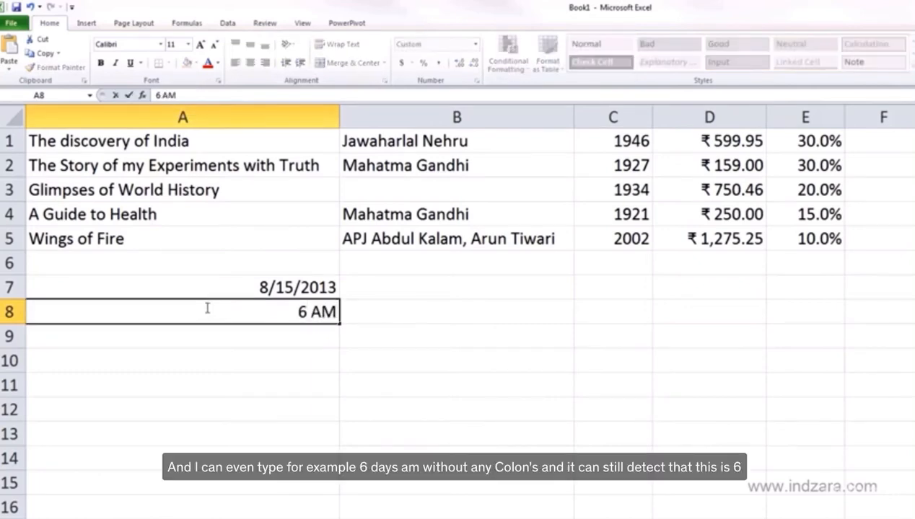
{"action": "key", "text": "Return"}
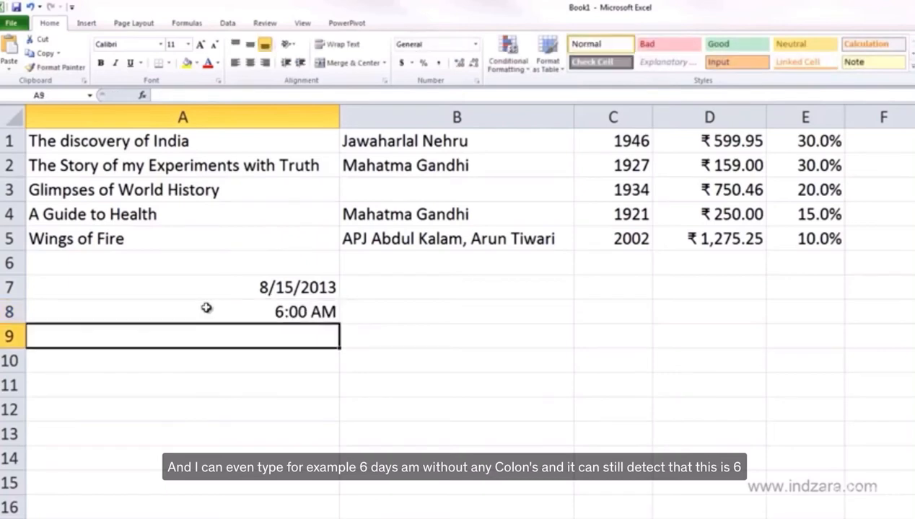
{"action": "left_click", "coordinate": [205, 309]}
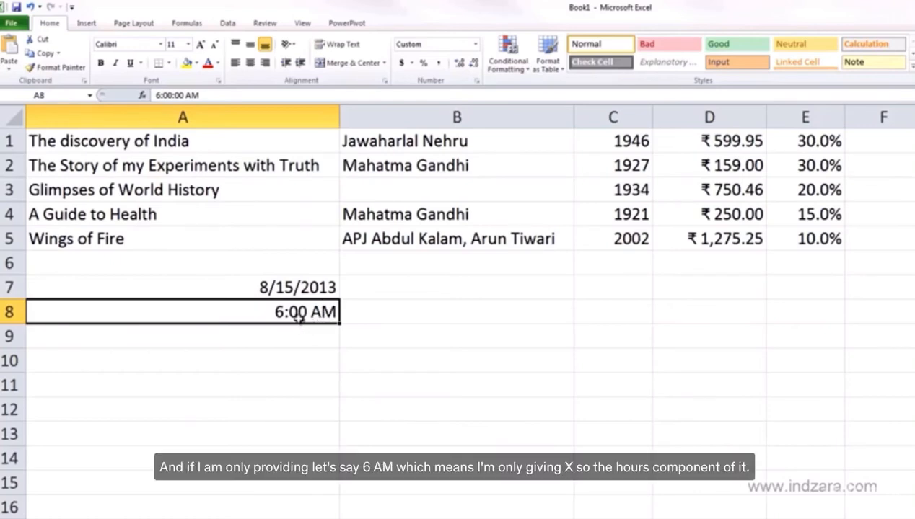
{"action": "type", "text": "6"}
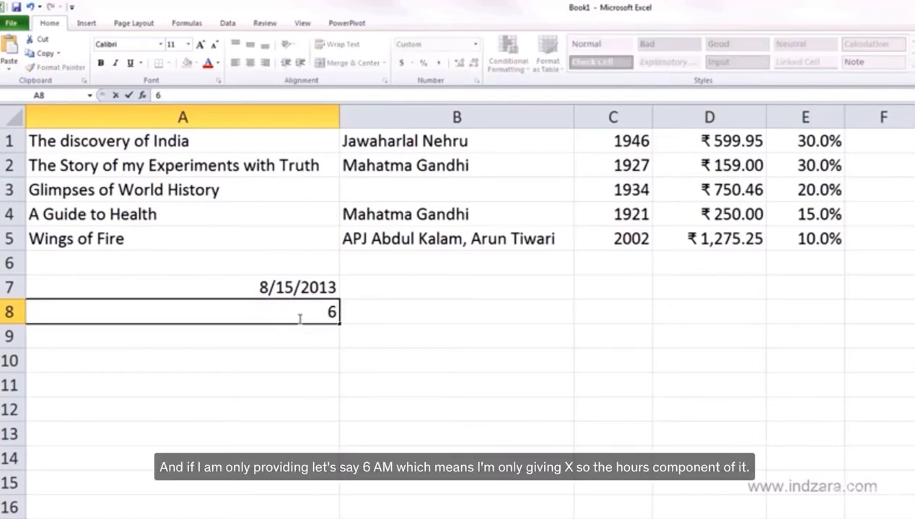
{"action": "type", "text": " AM"}
{"action": "key", "text": "BackSpace"}
{"action": "type", "text": "AM"}
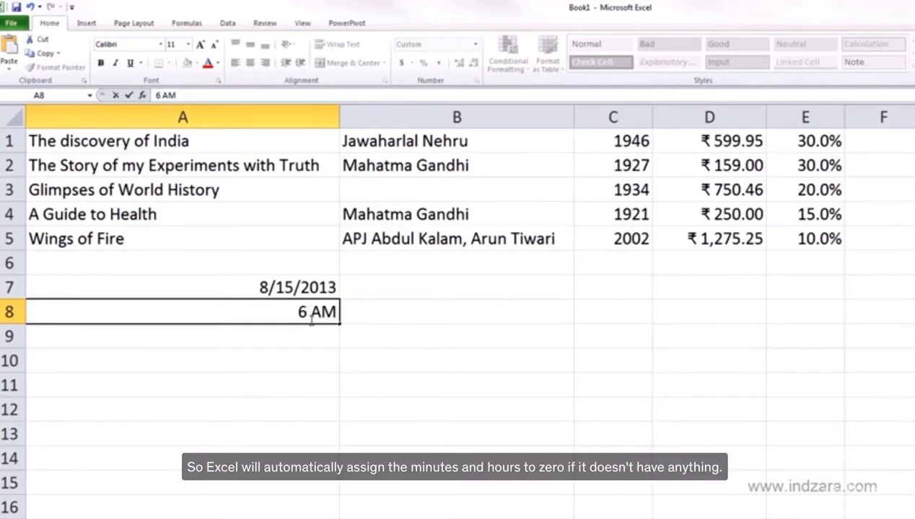
{"action": "key", "text": "Return"}
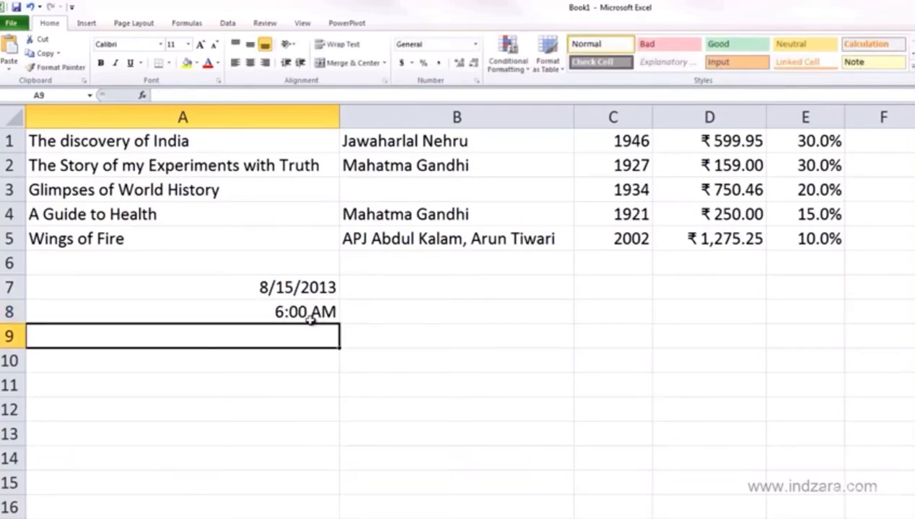
Replace the time in cell A8 with the afternoon time 6:30 PM.
{"action": "left_click", "coordinate": [309, 320]}
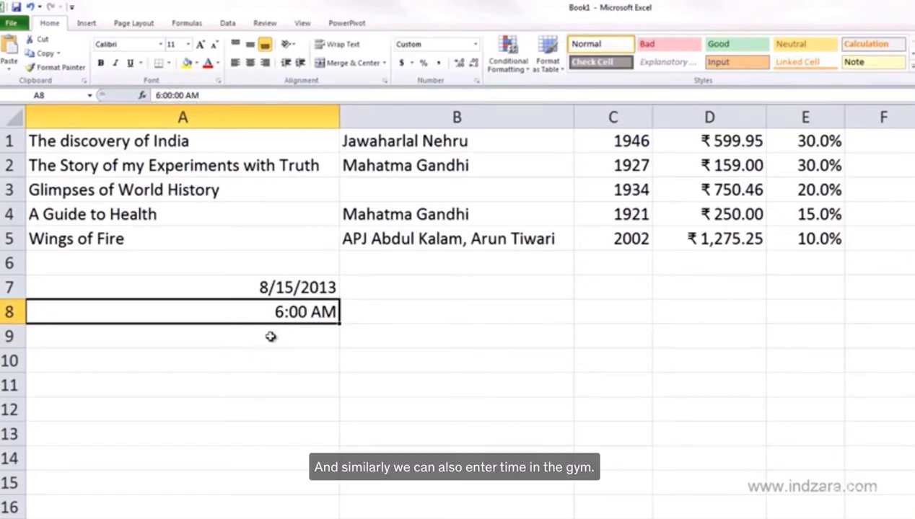
{"action": "type", "text": "6:30 PM"}
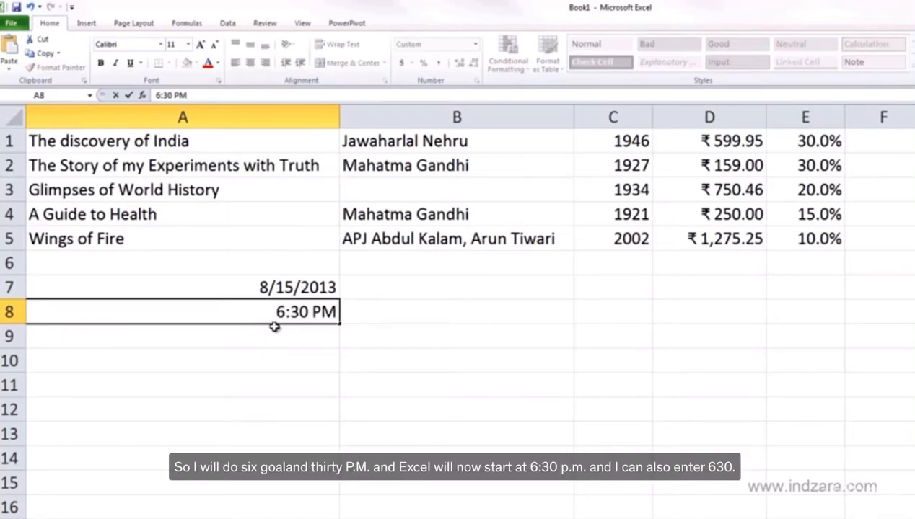
{"action": "key", "text": "Return"}
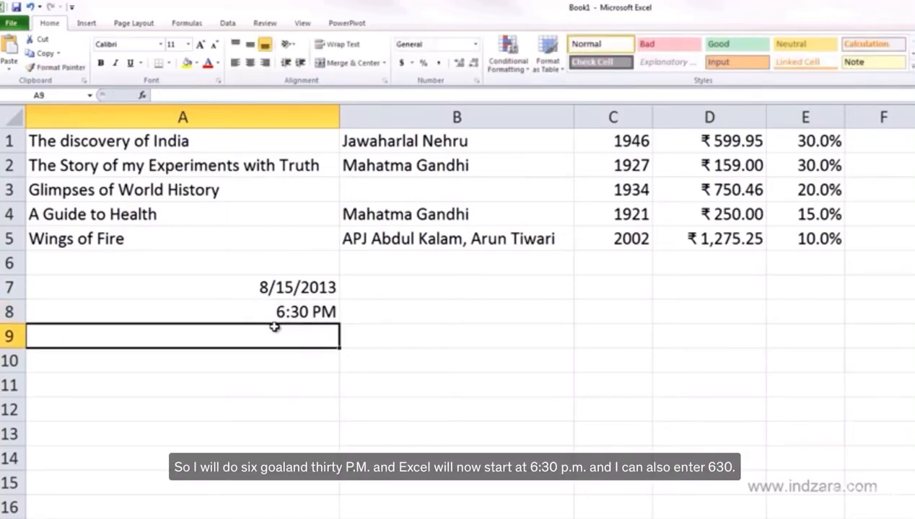
Enter the time with seconds, 6:30:25 PM, in cell A8 and reselect the cell.
{"action": "left_click", "coordinate": [328, 313]}
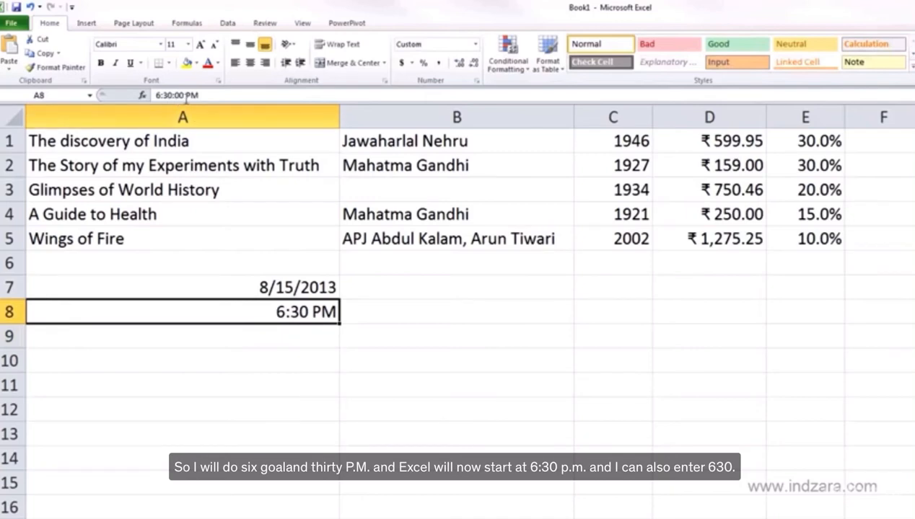
{"action": "type", "text": "6:"}
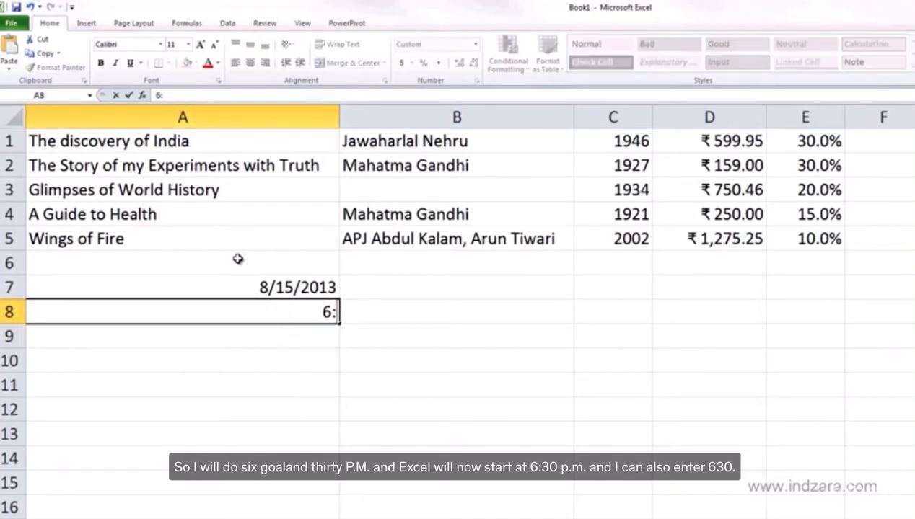
{"action": "type", "text": "30:25"}
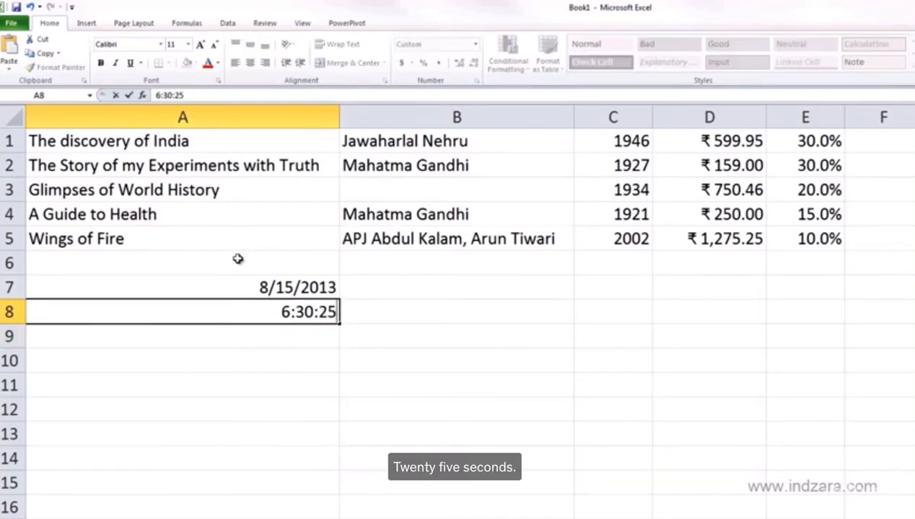
{"action": "type", "text": " PM"}
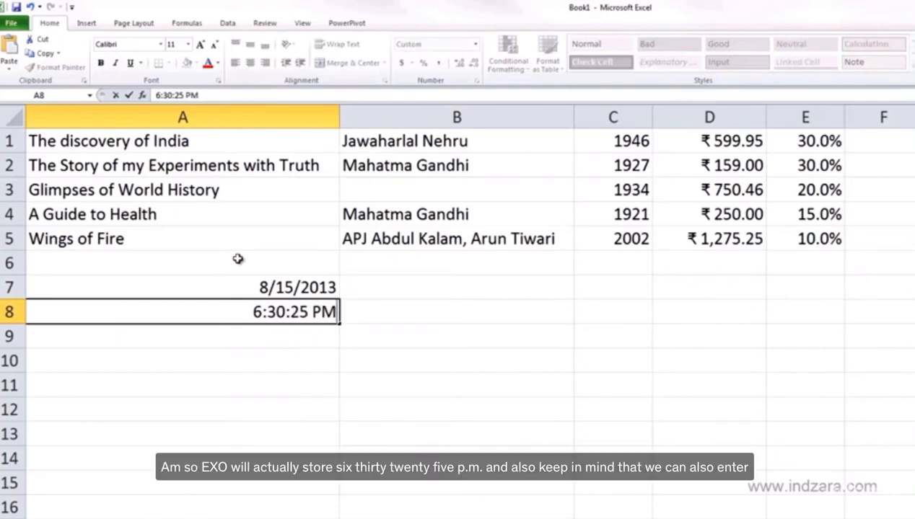
{"action": "key", "text": "Return"}
{"action": "key", "text": "Up"}
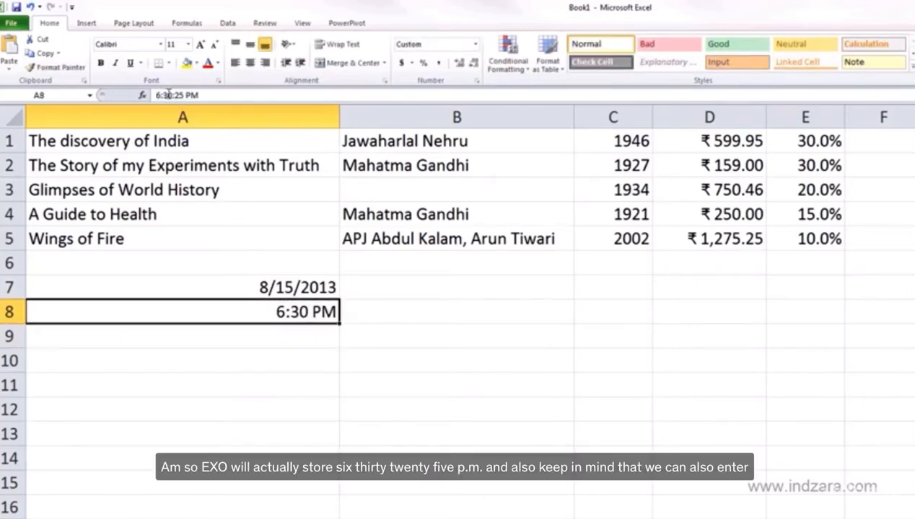
Edit the existing time in cell A8 to the 24-hour entry 16:30:25, removing the PM suffix.
{"action": "double_click", "coordinate": [278, 315]}
{"action": "key", "text": "Left"}
{"action": "key", "text": "Left"}
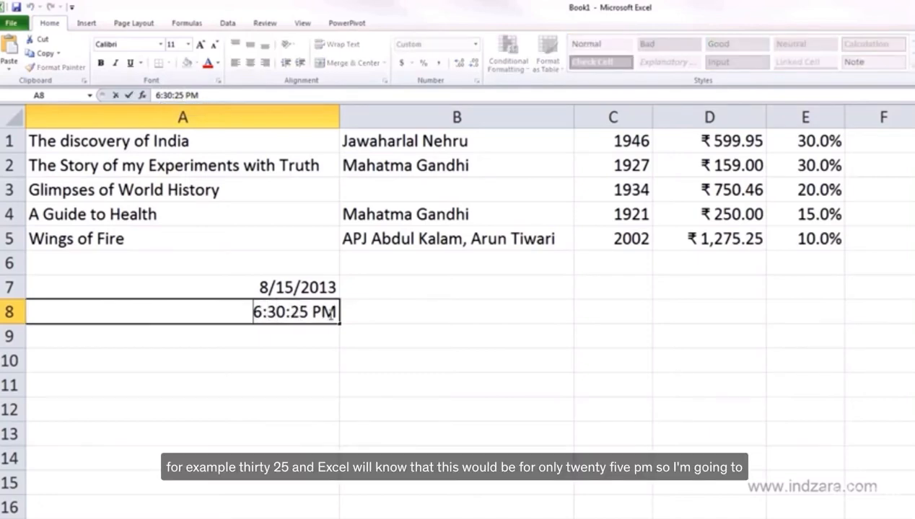
{"action": "type", "text": "1"}
{"action": "key", "text": "Right"}
{"action": "key", "text": "Right"}
{"action": "key", "text": "Right"}
{"action": "key", "text": "Right"}
{"action": "key", "text": "Right"}
{"action": "key", "text": "Right"}
{"action": "key", "text": "Right"}
{"action": "key", "text": "Right"}
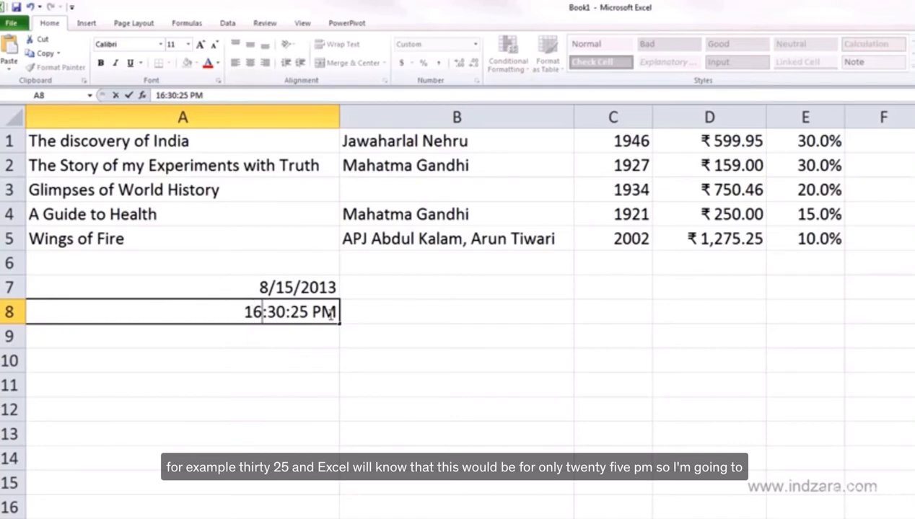
{"action": "key", "text": "Delete"}
{"action": "key", "text": "Delete"}
{"action": "key", "text": "BackSpace"}
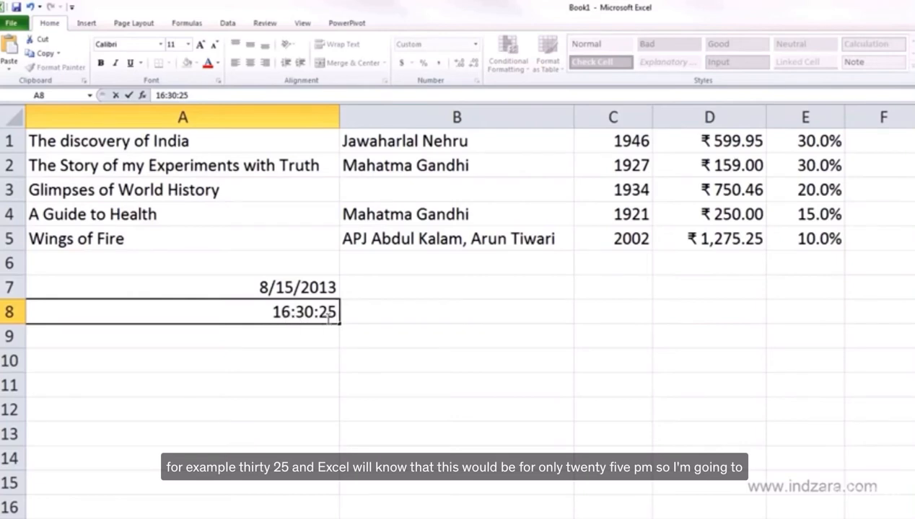
{"action": "key", "text": "Return"}
Replace the time in cell A8 with the 24-hour entry 23:30:10.
{"action": "left_click", "coordinate": [327, 312]}
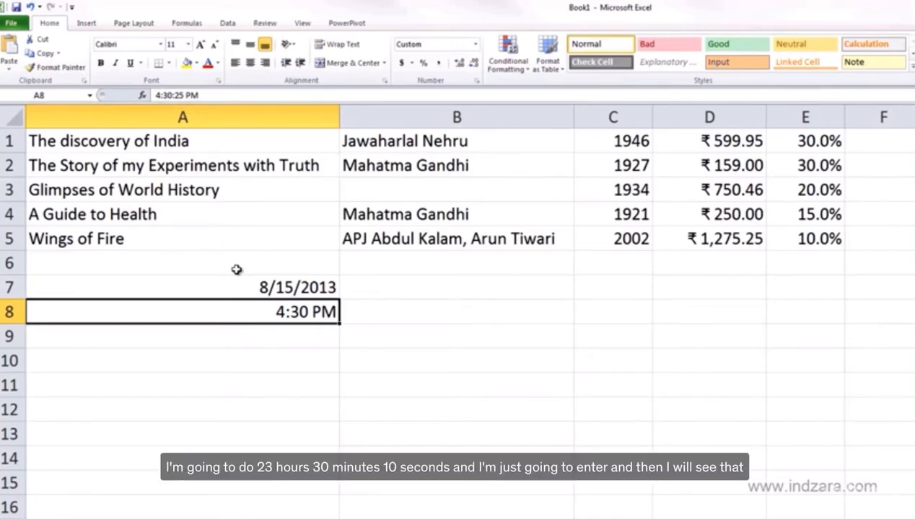
{"action": "type", "text": "23:"}
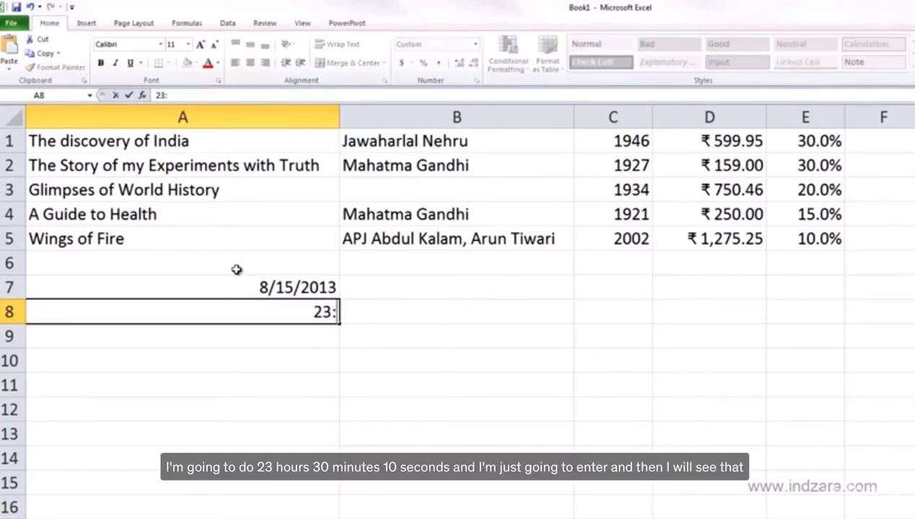
{"action": "type", "text": "30:10"}
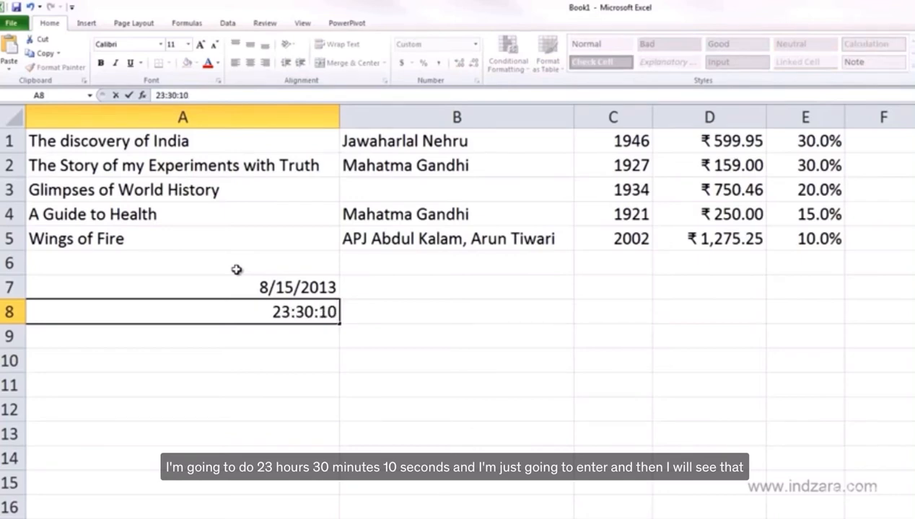
{"action": "key", "text": "Return"}
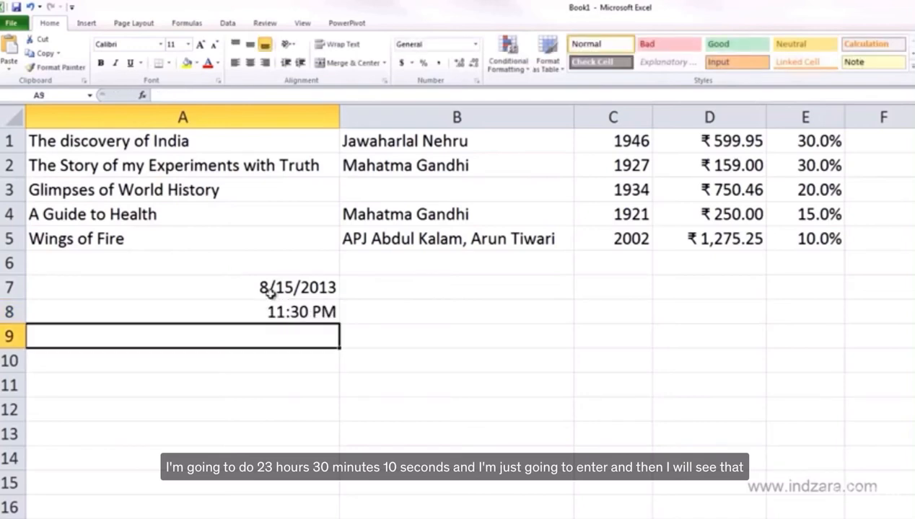
Enter the 24-hour time 23:10:20 in cell A8 and reselect the cell.
{"action": "left_click", "coordinate": [289, 308]}
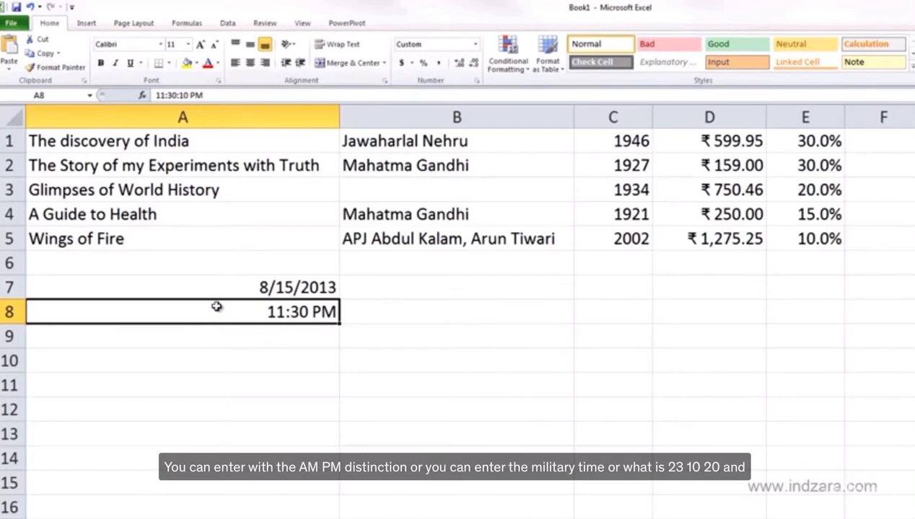
{"action": "type", "text": "23:"}
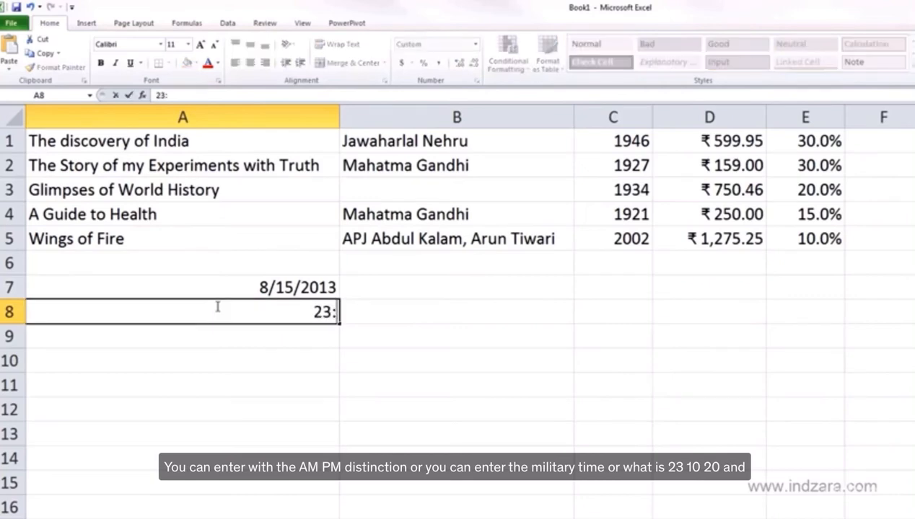
{"action": "type", "text": "10:20"}
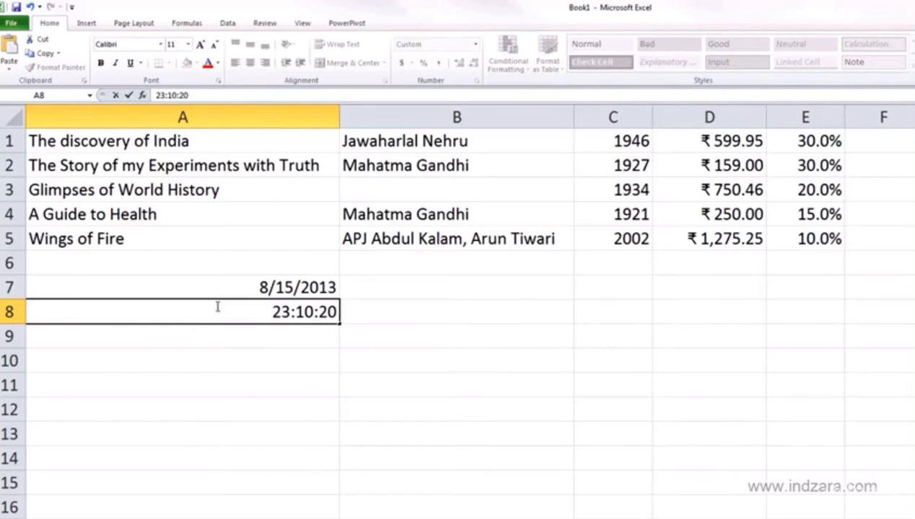
{"action": "key", "text": "Return"}
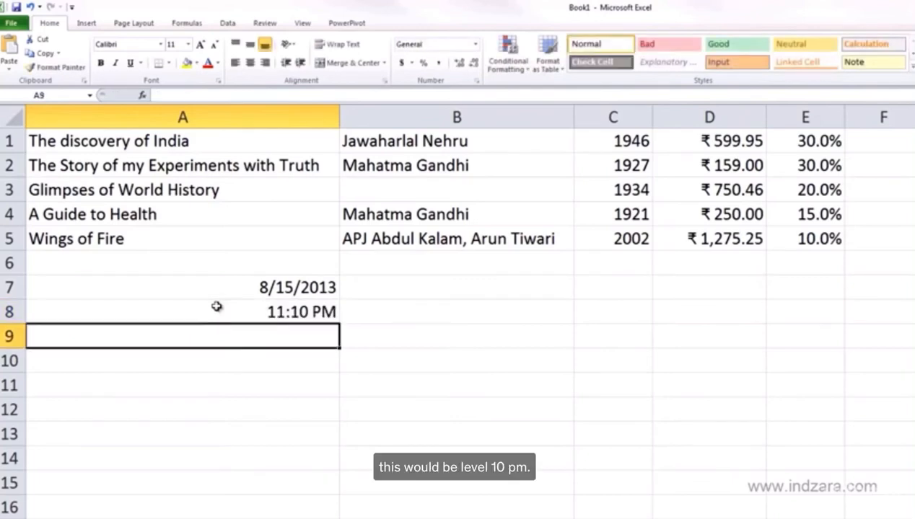
{"action": "left_click", "coordinate": [216, 307]}
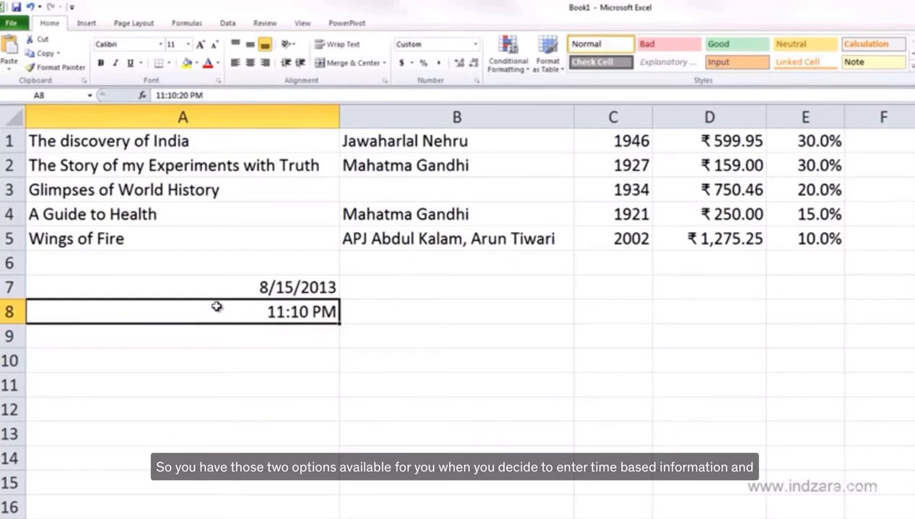
Apply the Time number format to the date in cell A7.
{"action": "left_click", "coordinate": [312, 289]}
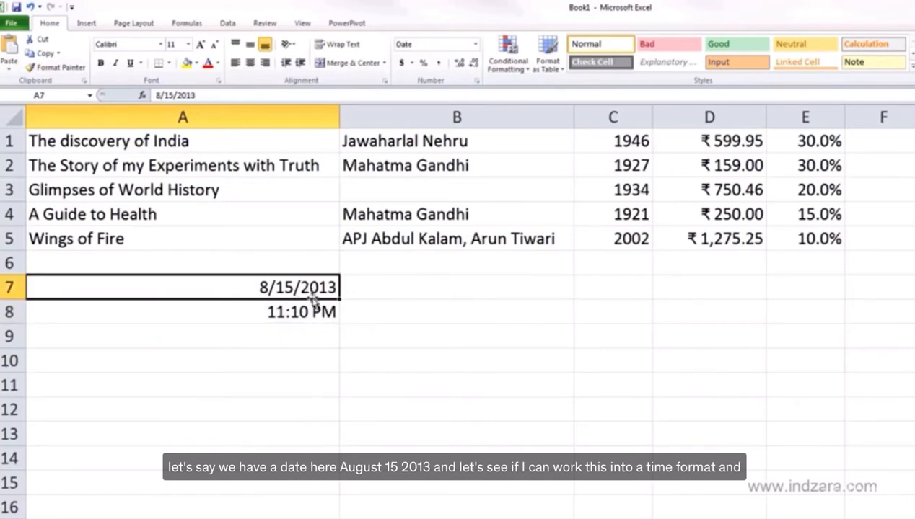
{"action": "left_click", "coordinate": [475, 45]}
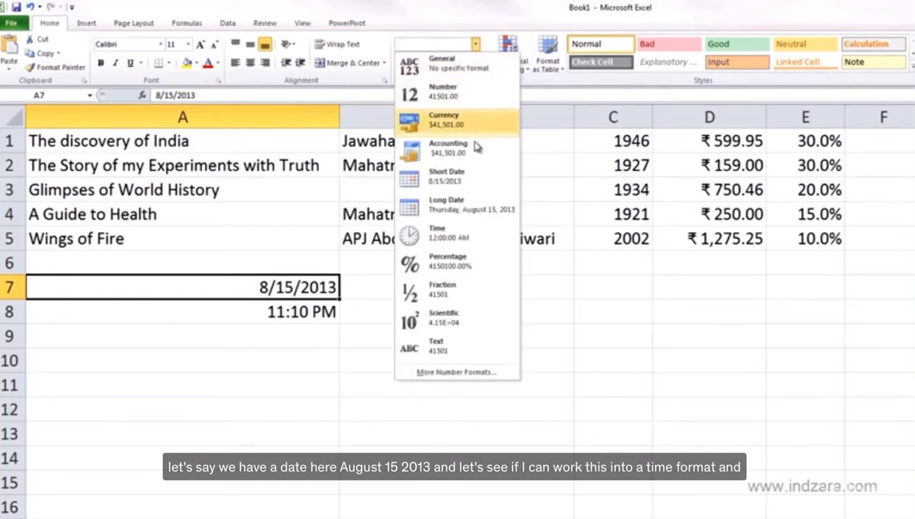
{"action": "left_click", "coordinate": [465, 246]}
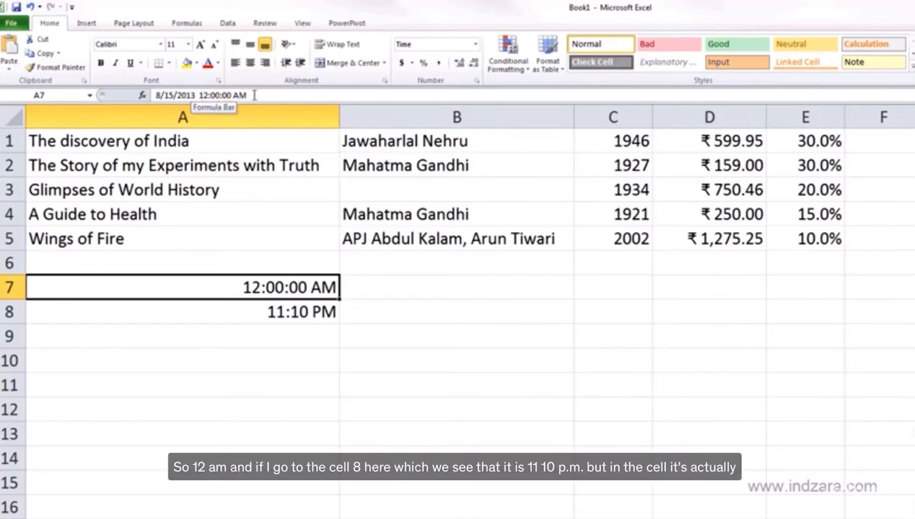
Replace the time in cell A8 with the combined date and time 15-Aug-2013 06:30:00 AM and reselect the cell.
{"action": "left_click", "coordinate": [308, 313]}
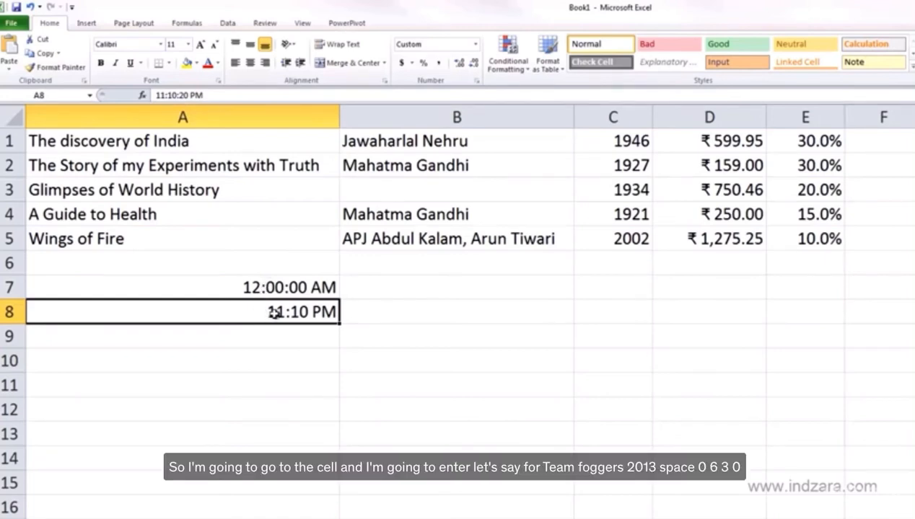
{"action": "type", "text": "1"}
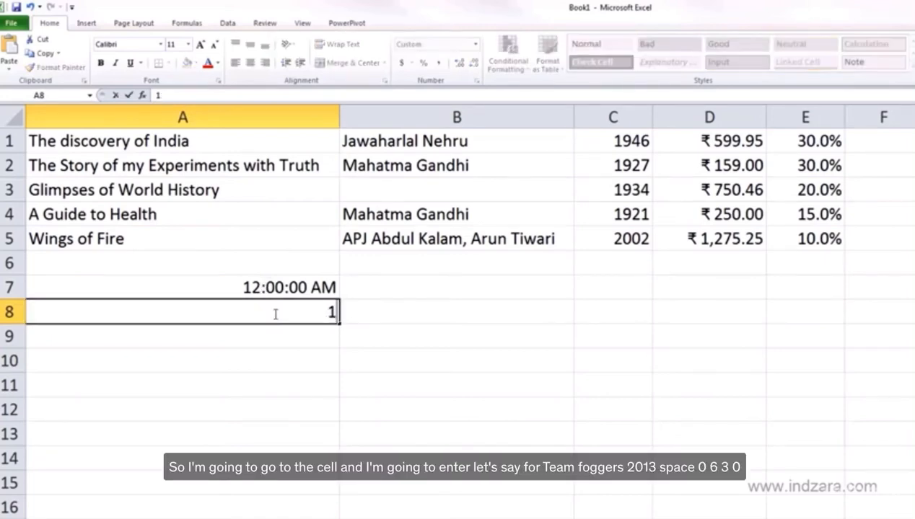
{"action": "type", "text": "5-Aug-2013"}
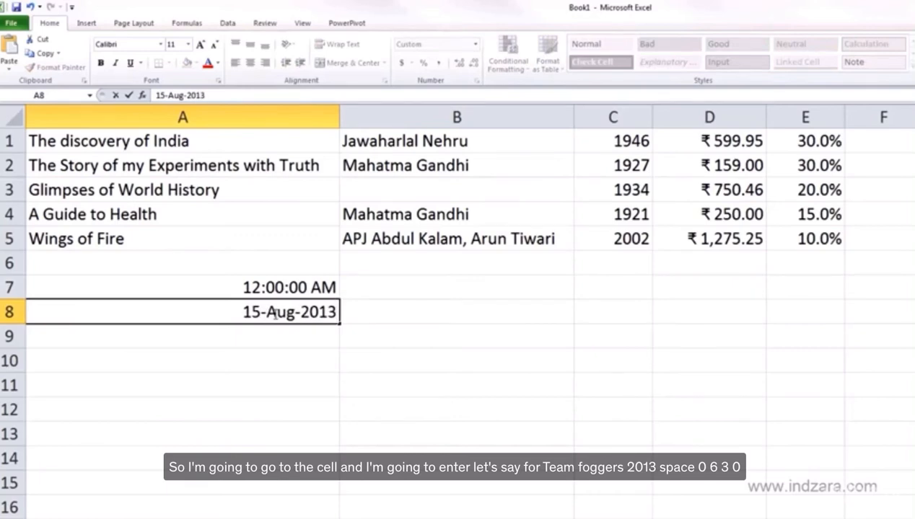
{"action": "type", "text": " 06:"}
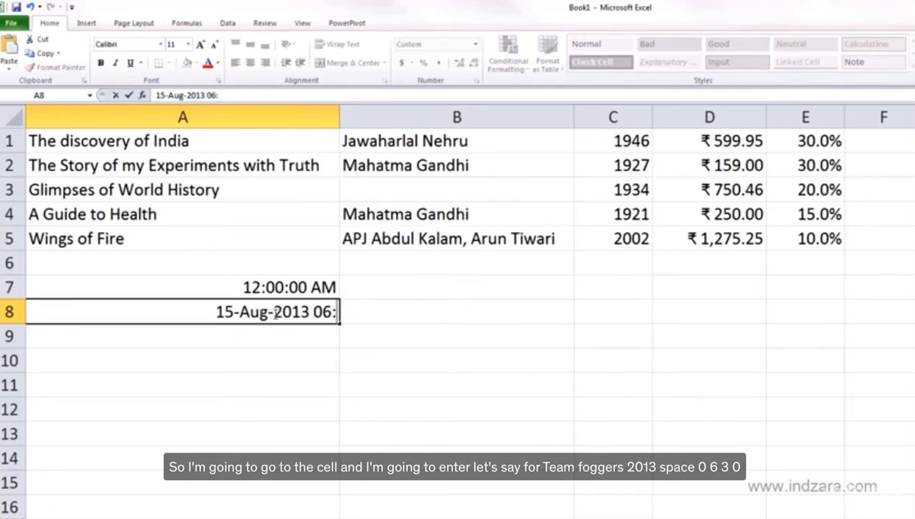
{"action": "type", "text": "30:00"}
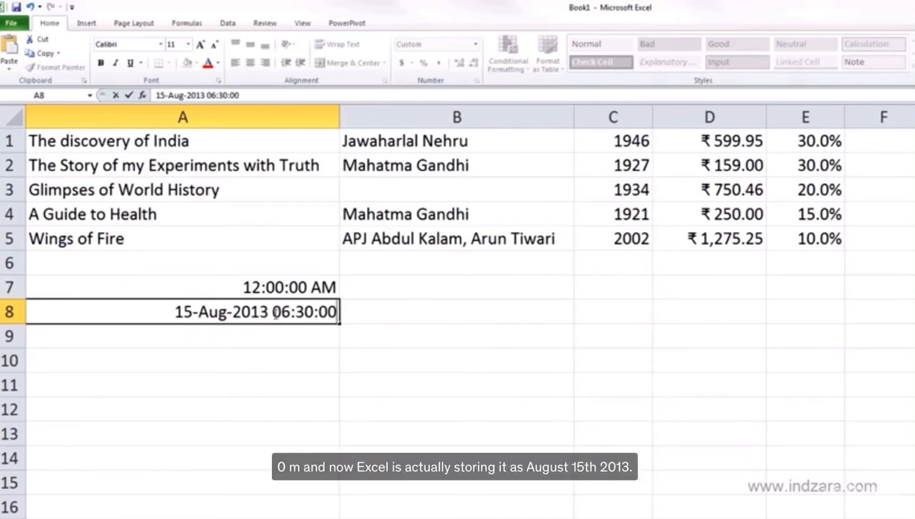
{"action": "type", "text": " AM"}
{"action": "key", "text": "Return"}
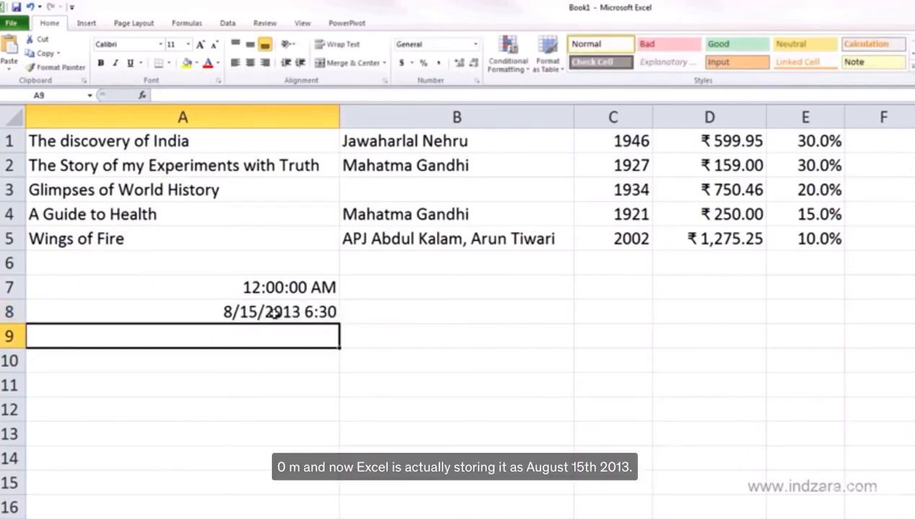
{"action": "left_click", "coordinate": [276, 312]}
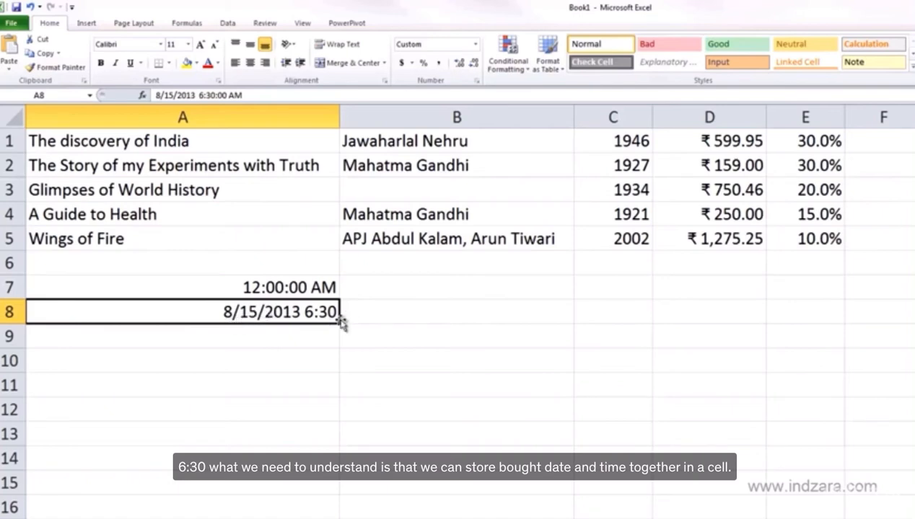
Enter the serial number 41501 in cell A9 and reselect the cell.
{"action": "left_click", "coordinate": [288, 337]}
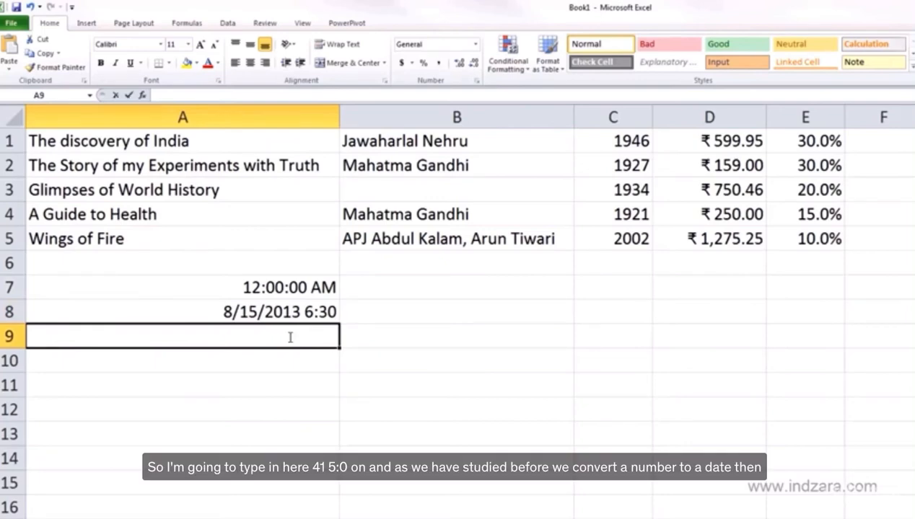
{"action": "type", "text": "1"}
{"action": "key", "text": "BackSpace"}
{"action": "type", "text": "41501"}
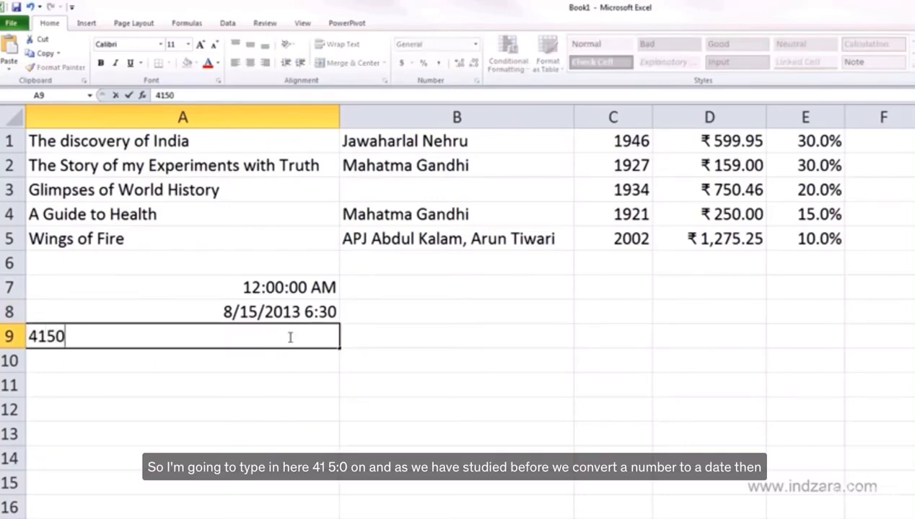
{"action": "key", "text": "Return"}
{"action": "left_click", "coordinate": [289, 337]}
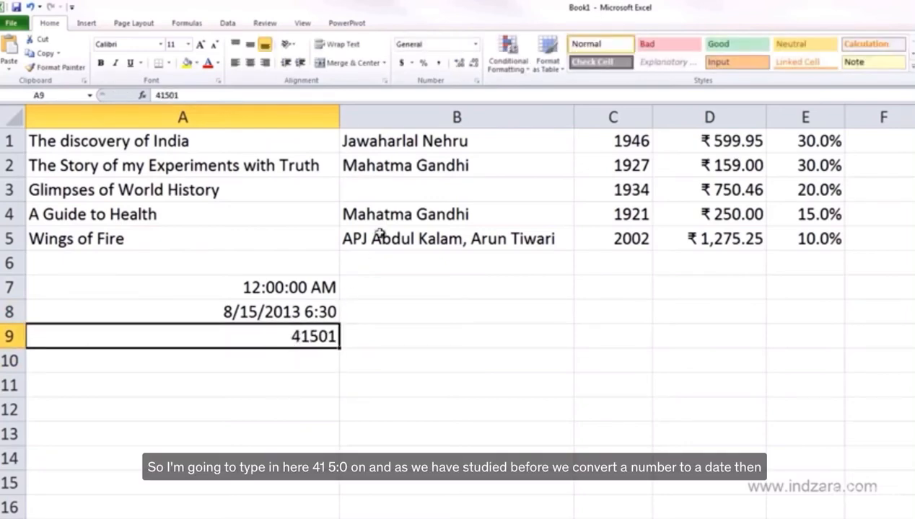
Format the number in cell A9 as Short Date and switch it to Long Date.
{"action": "left_click", "coordinate": [475, 44]}
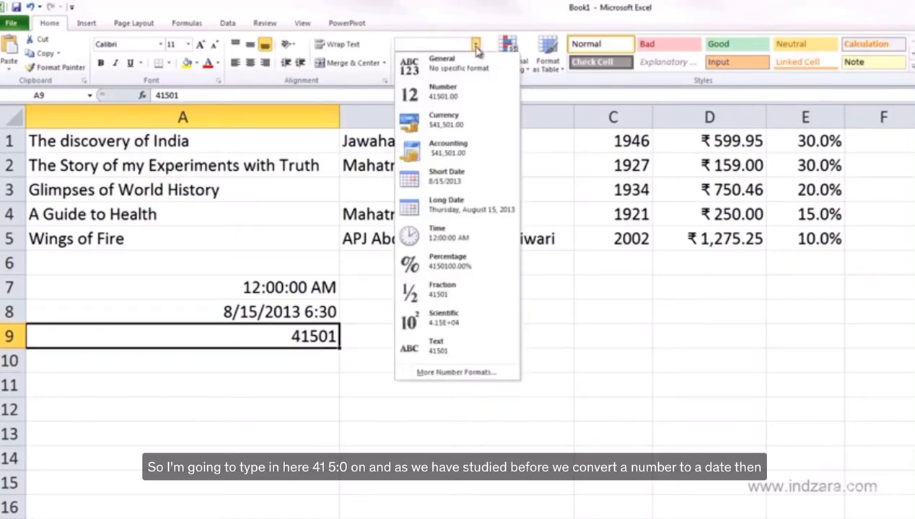
{"action": "left_click", "coordinate": [469, 180]}
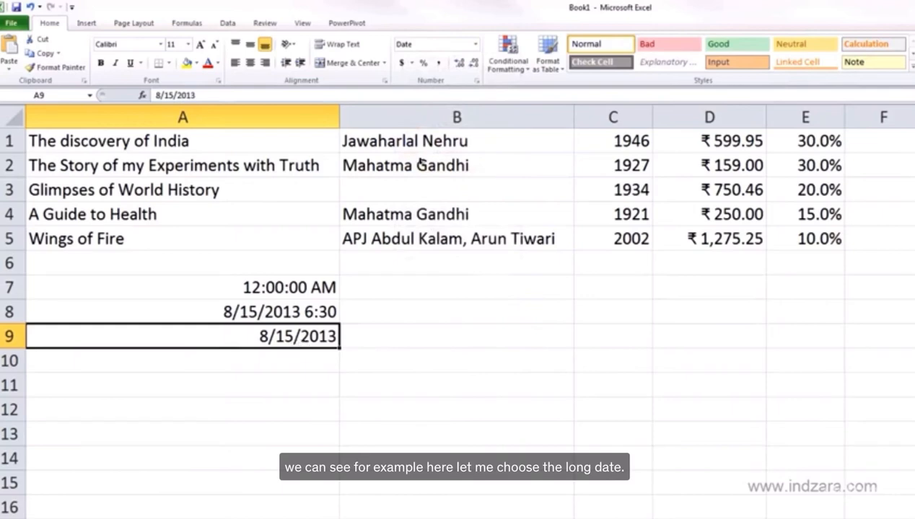
{"action": "left_click", "coordinate": [476, 45]}
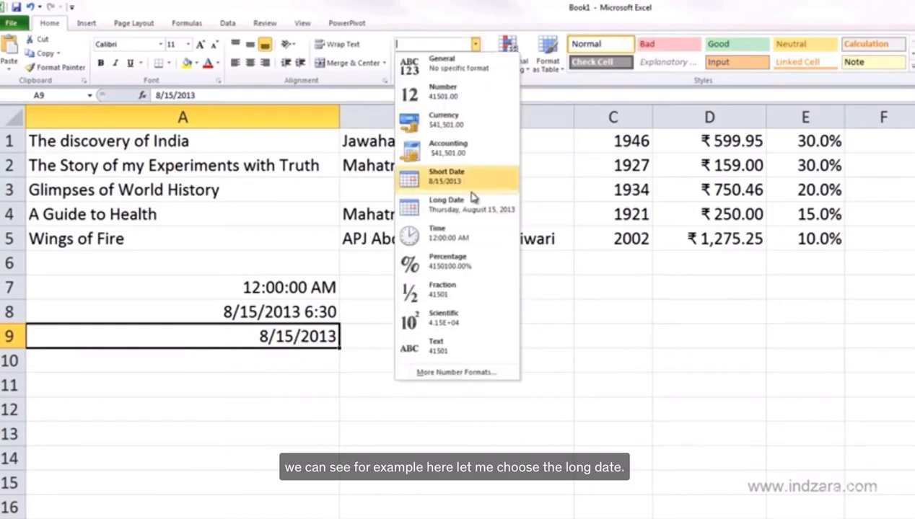
{"action": "left_click", "coordinate": [470, 207]}
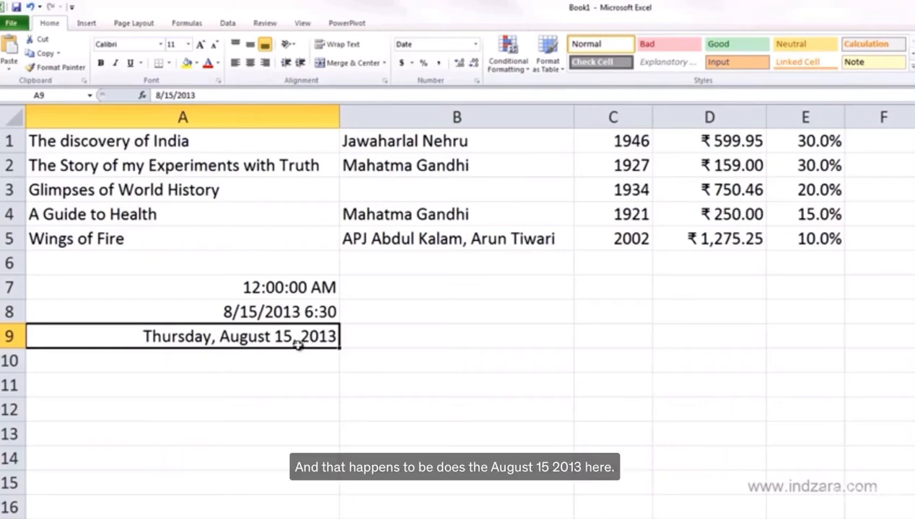
Replace the value in cell A9 with the serial number 41502 and reselect the cell.
{"action": "type", "text": "4"}
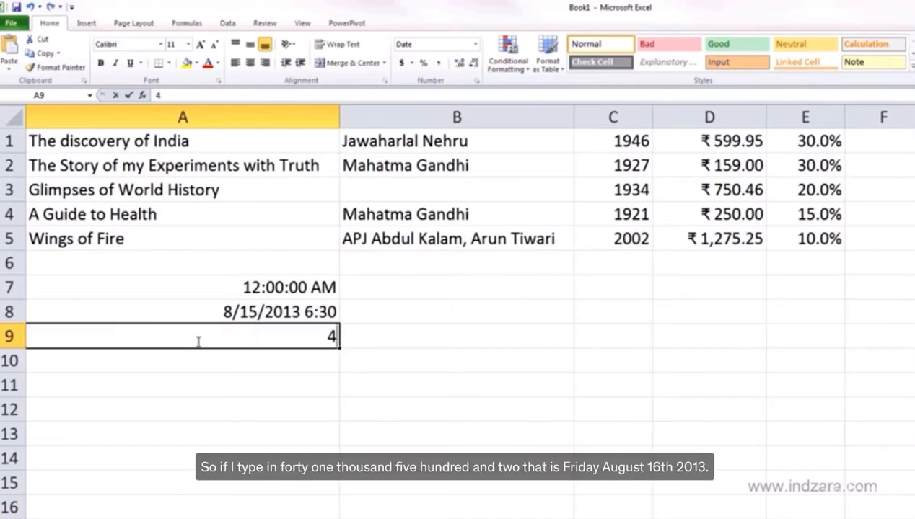
{"action": "type", "text": "1502"}
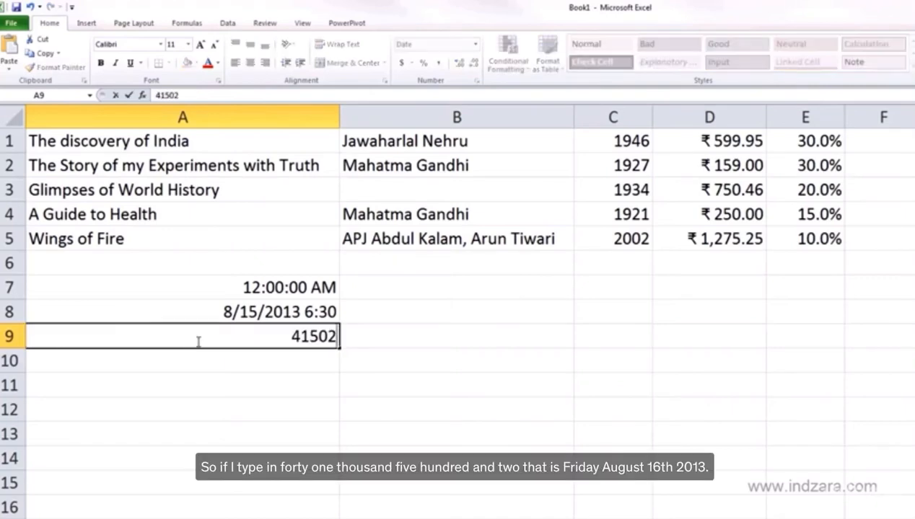
{"action": "key", "text": "Return"}
{"action": "left_click", "coordinate": [196, 340]}
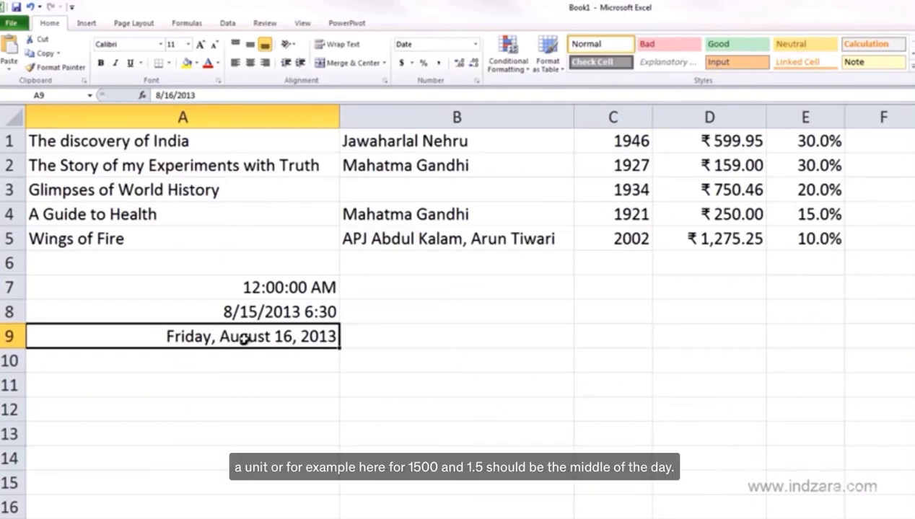
Enter the fractional serial number 41501.5 in cell A9 and reselect the cell.
{"action": "type", "text": "415"}
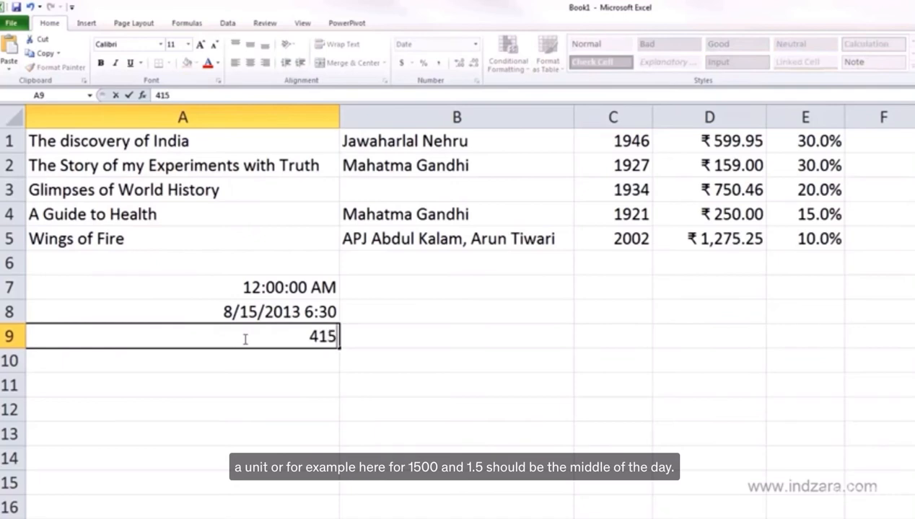
{"action": "type", "text": "01.5"}
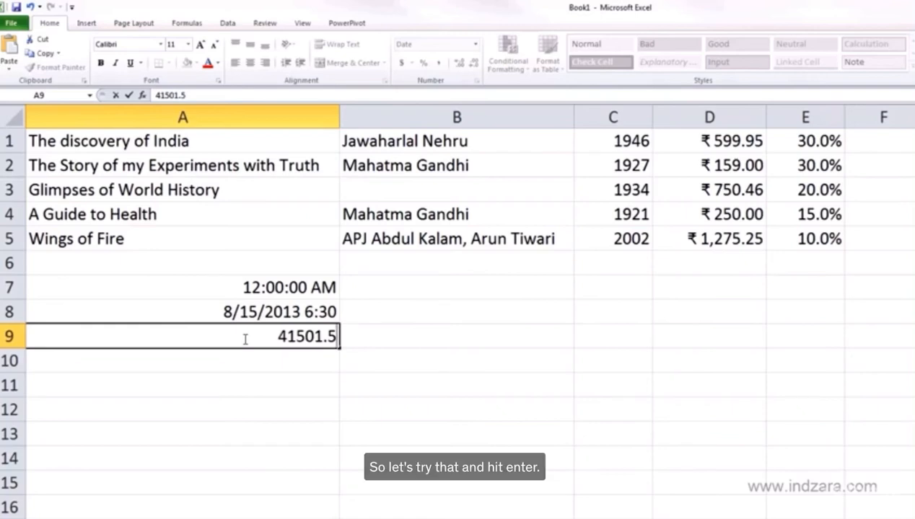
{"action": "key", "text": "Return"}
{"action": "left_click", "coordinate": [244, 340]}
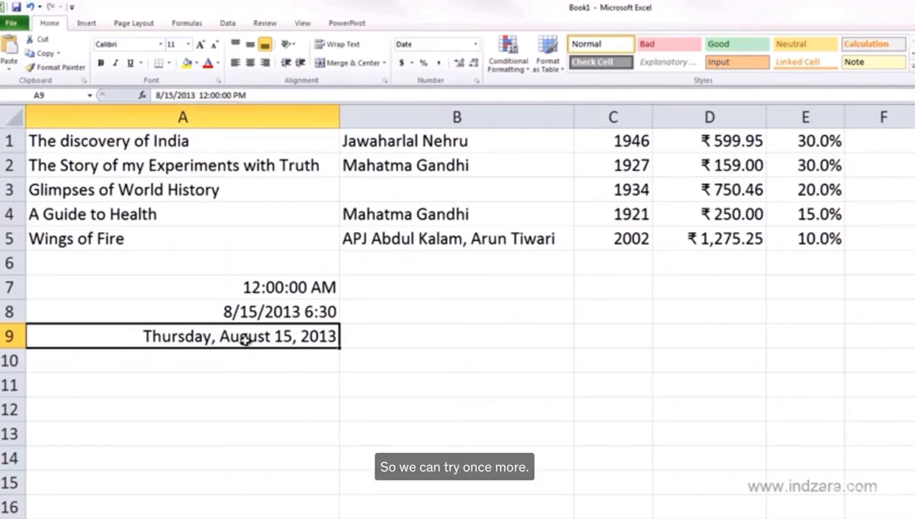
Overwrite cell A9 with the fractional serial number 41501.25 and reselect the cell.
{"action": "type", "text": "41501"}
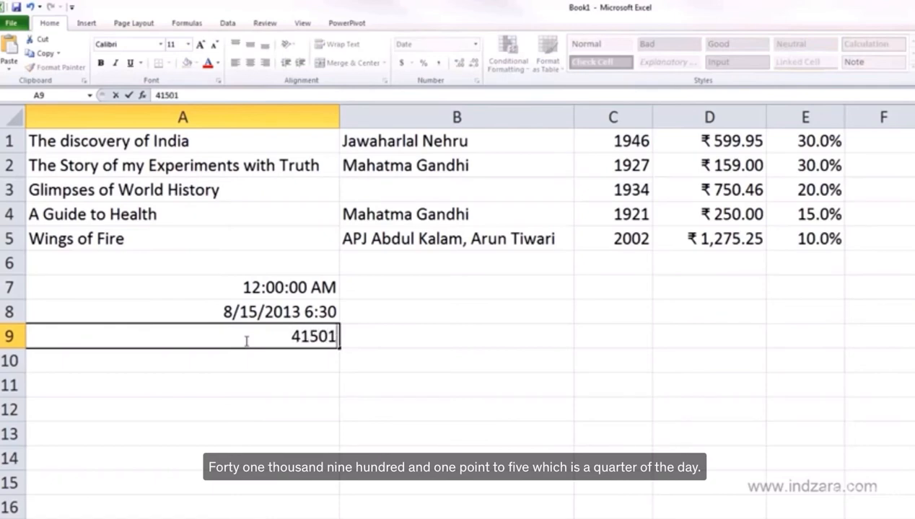
{"action": "type", "text": ".2"}
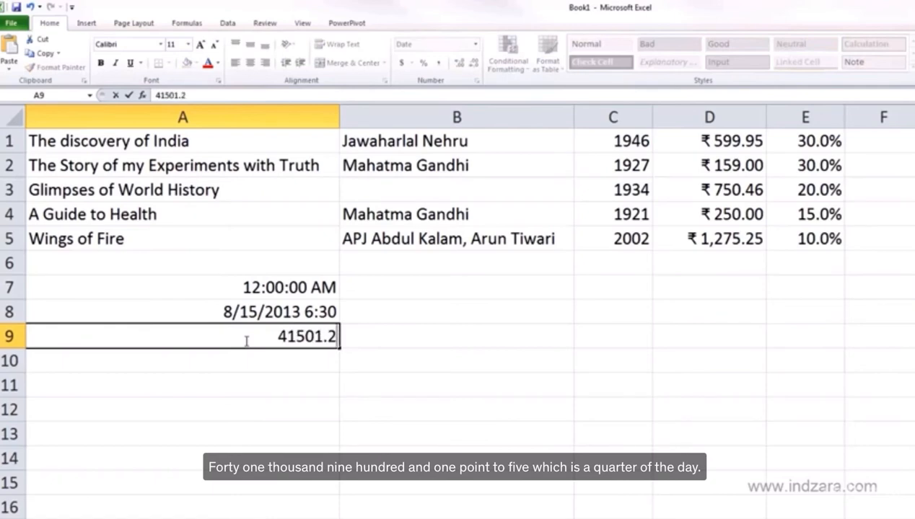
{"action": "type", "text": "5"}
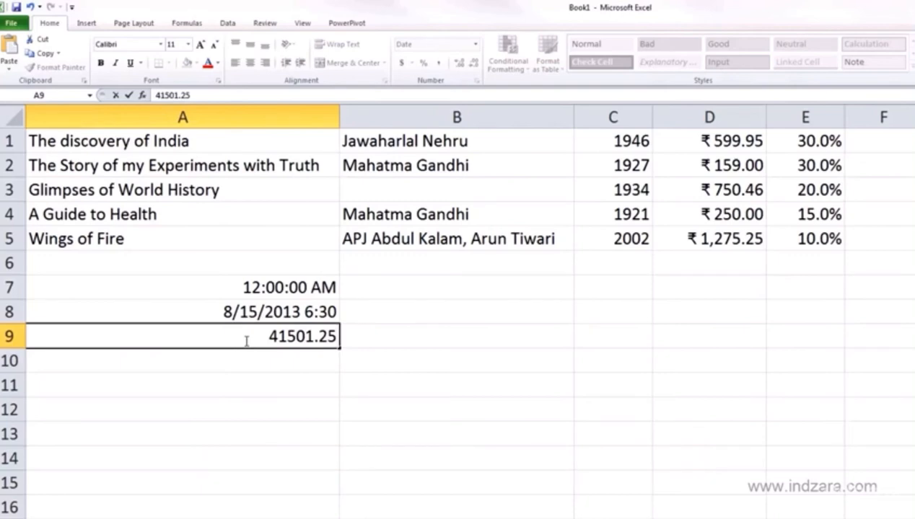
{"action": "key", "text": "Return"}
{"action": "left_click", "coordinate": [243, 334]}
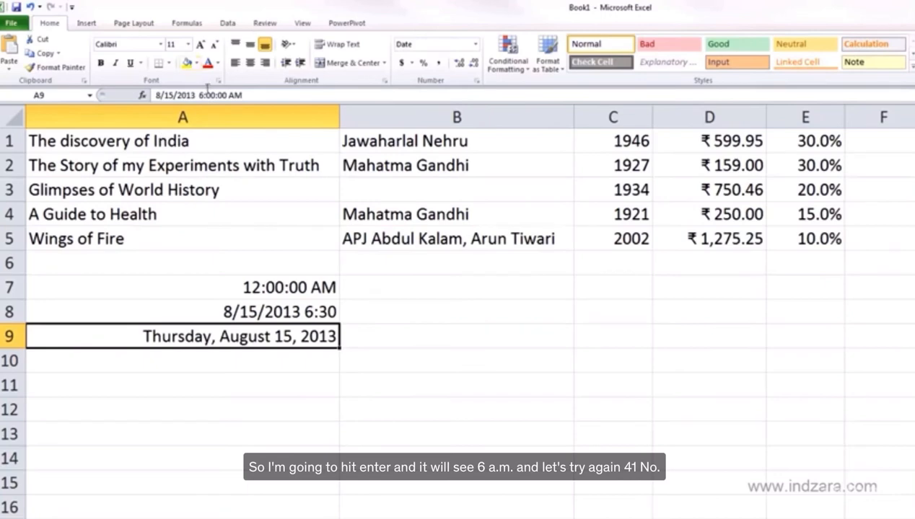
Replace the value in cell A9 with the fractional serial number 41501.75.
{"action": "type", "text": "4"}
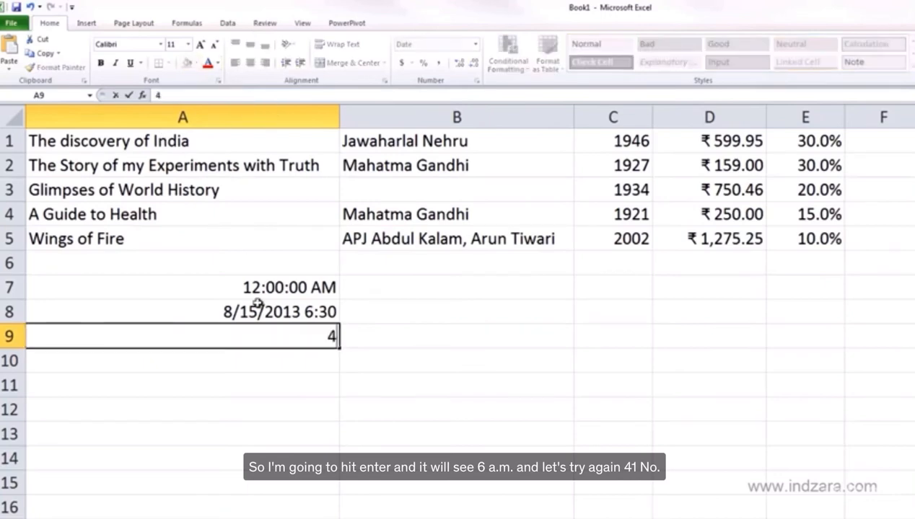
{"action": "type", "text": "1501"}
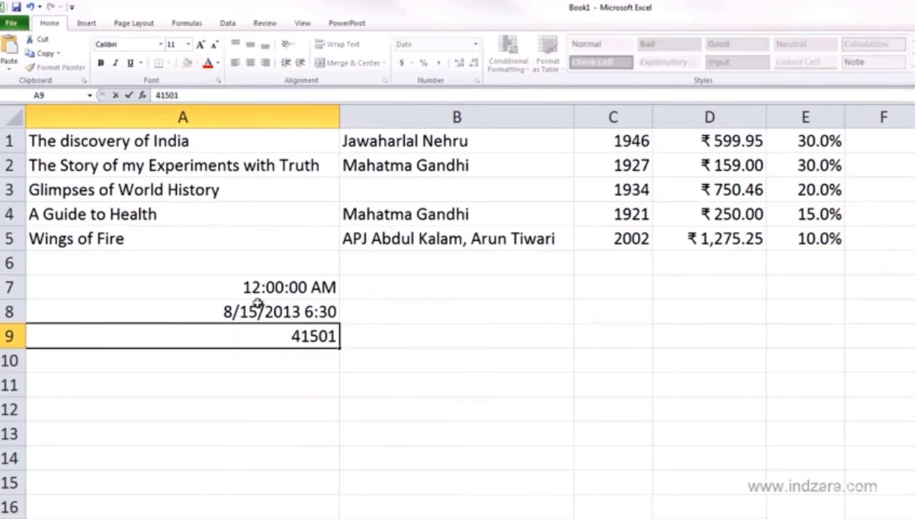
{"action": "type", "text": "."}
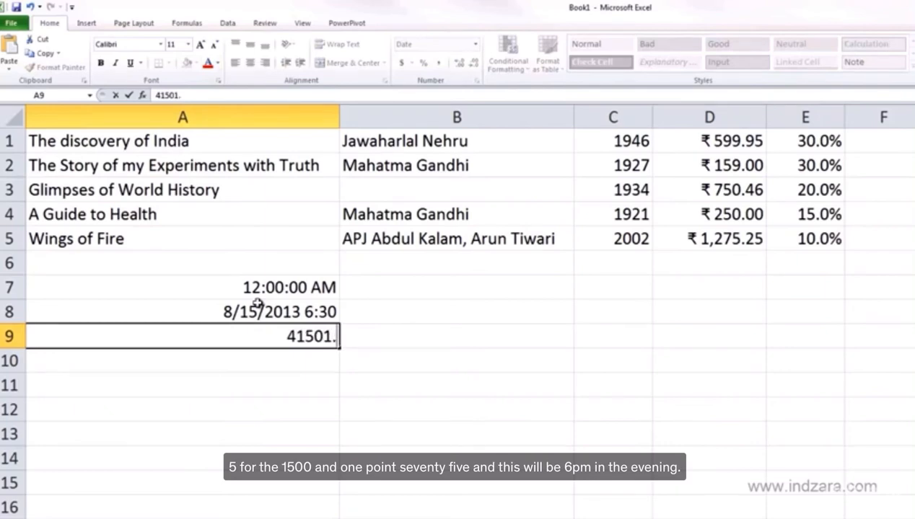
{"action": "type", "text": "75"}
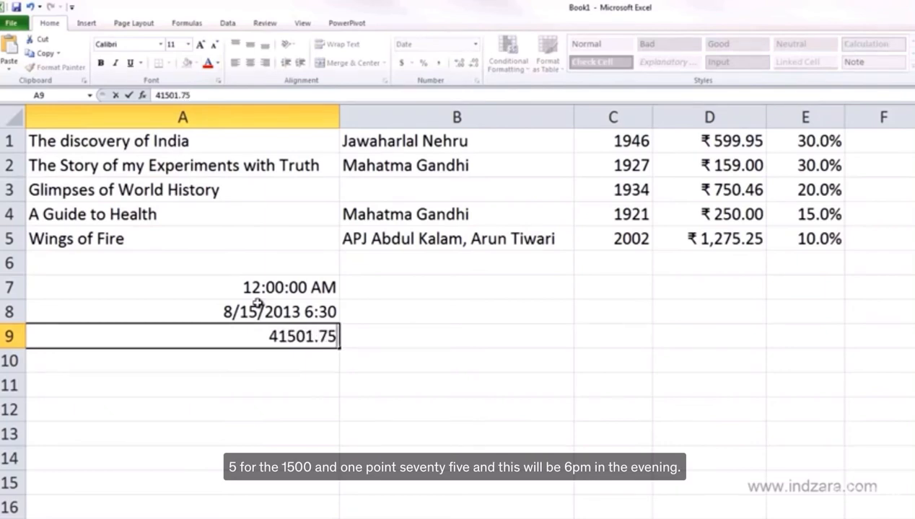
{"action": "key", "text": "Return"}
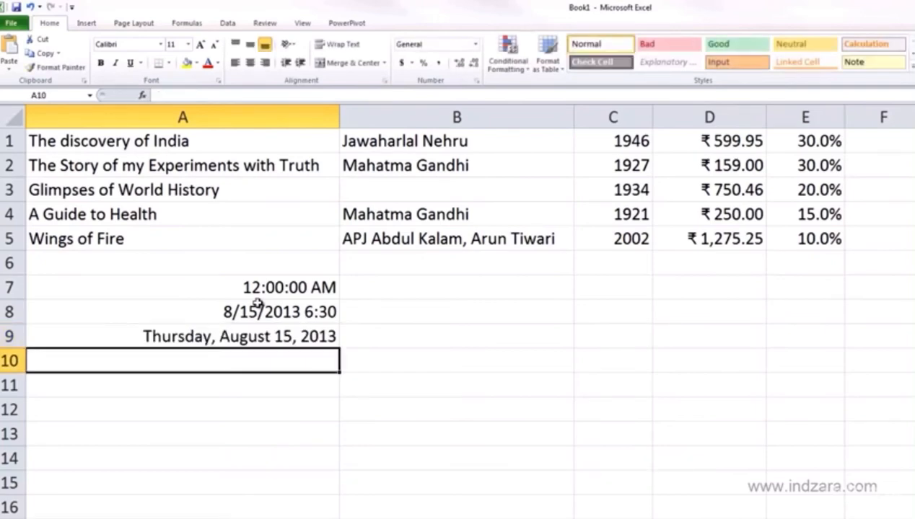
Change the number format of cell A9 to Time.
{"action": "left_click", "coordinate": [266, 327]}
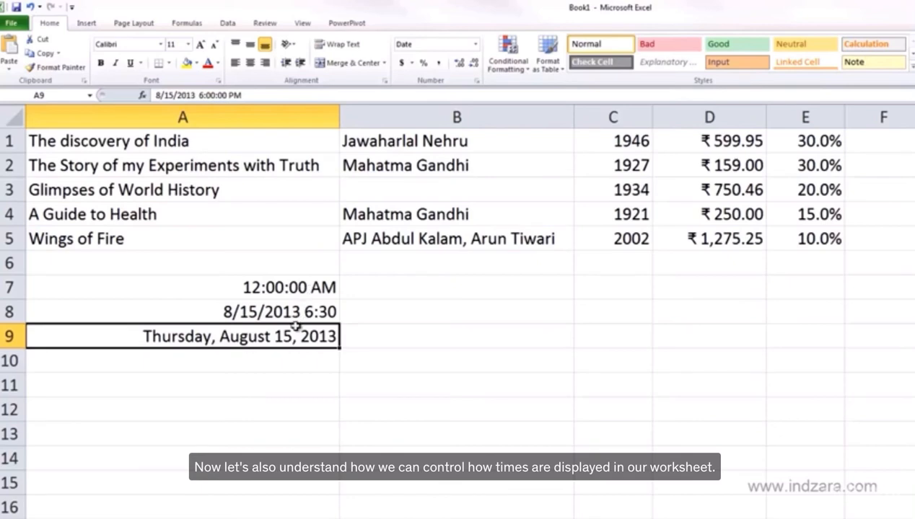
{"action": "left_click", "coordinate": [477, 45]}
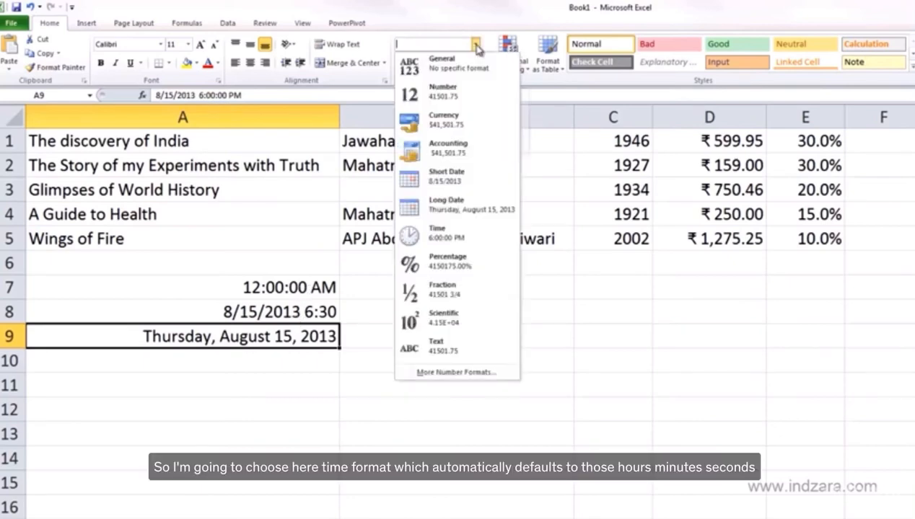
{"action": "left_click", "coordinate": [451, 237]}
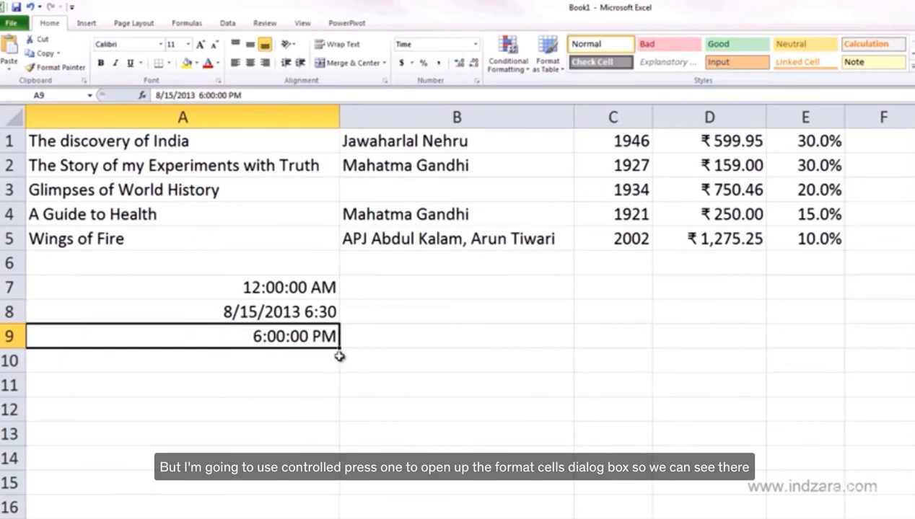
Format cell A9 to display date and time together, using the Time type 3/14/01 1:30 PM.
{"action": "key", "text": "ctrl+1"}
{"action": "left_click_drag", "start_coordinate": [495, 179], "coordinate": [466, 193]}
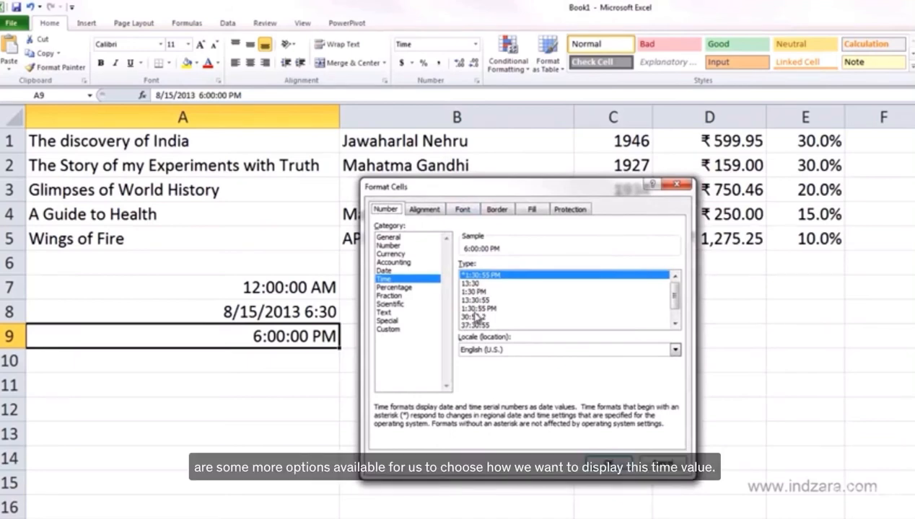
{"action": "left_click", "coordinate": [475, 286]}
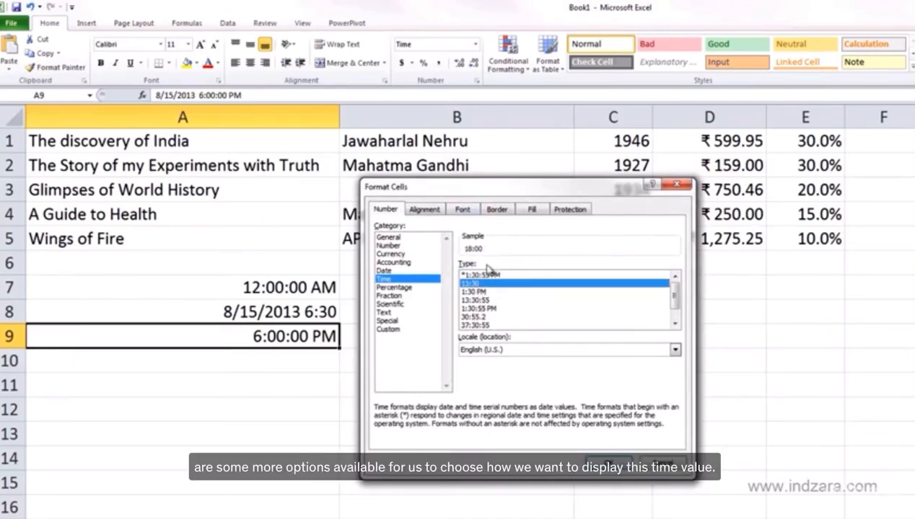
{"action": "left_click", "coordinate": [486, 291]}
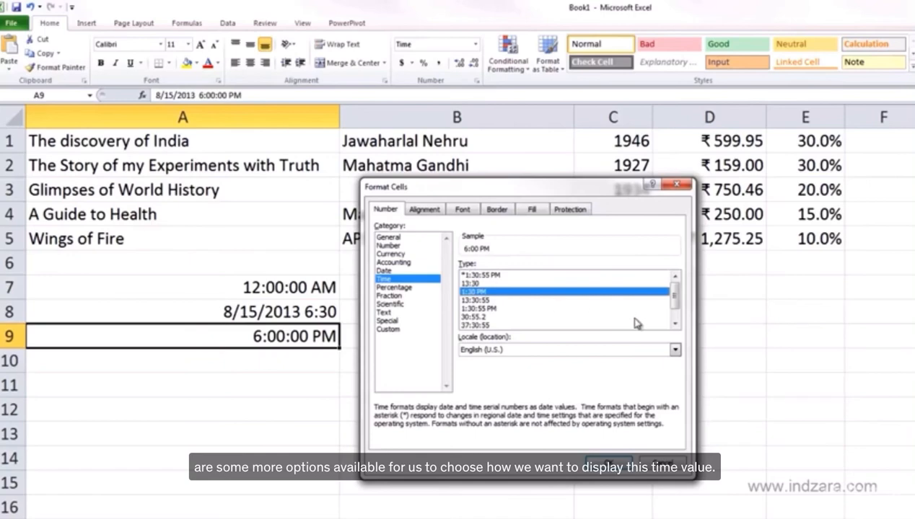
{"action": "left_click_drag", "start_coordinate": [675, 304], "coordinate": [675, 314]}
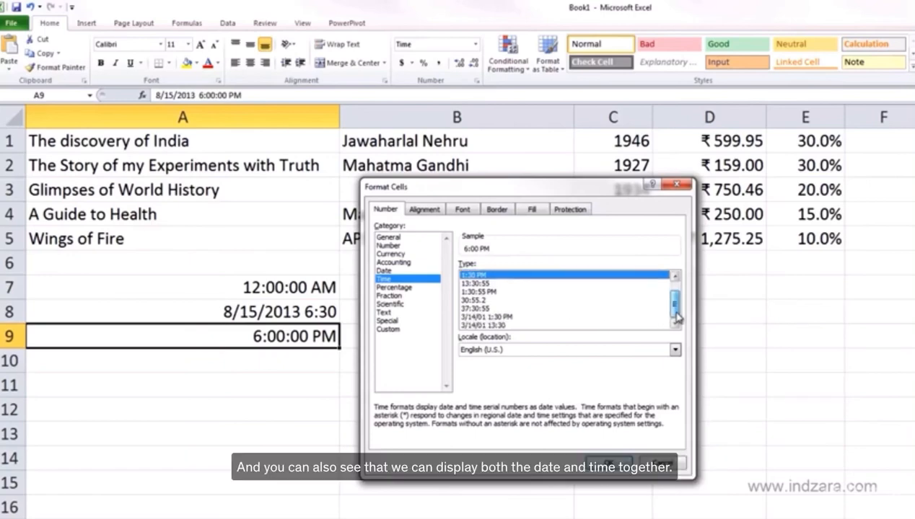
{"action": "left_click", "coordinate": [493, 318]}
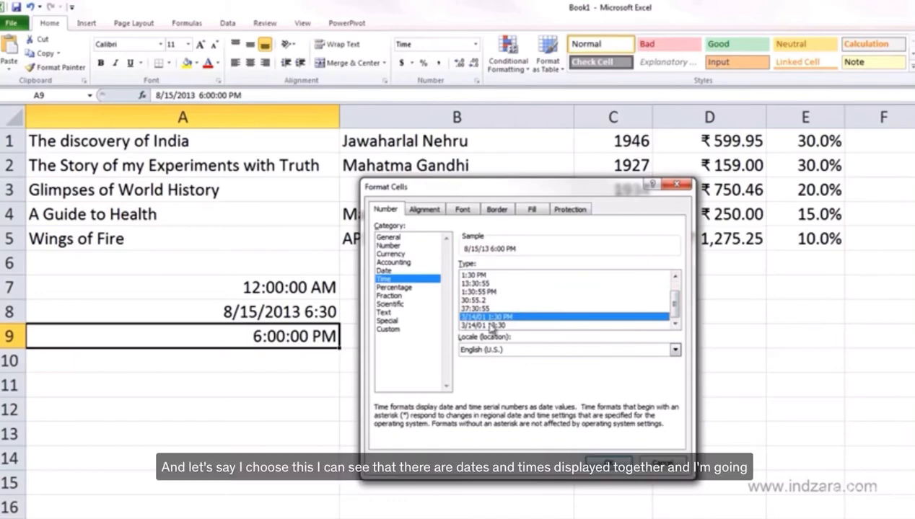
{"action": "left_click", "coordinate": [610, 466]}
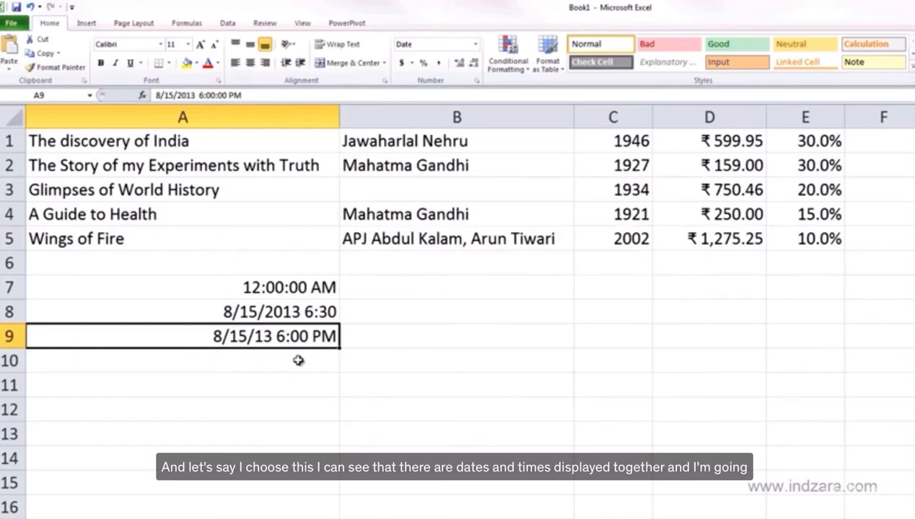
Examine the Custom number format codes offered for cell A9 and leave without applying any.
{"action": "key", "text": "ctrl+1"}
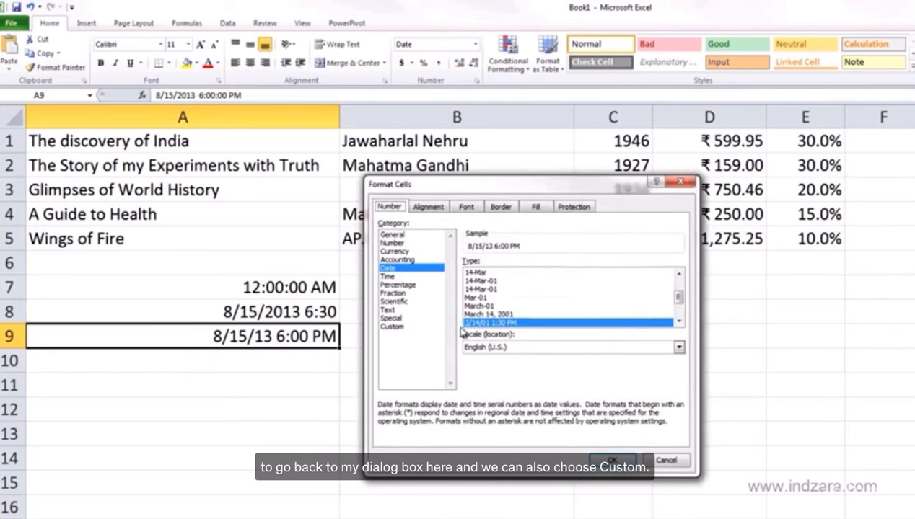
{"action": "left_click", "coordinate": [411, 328]}
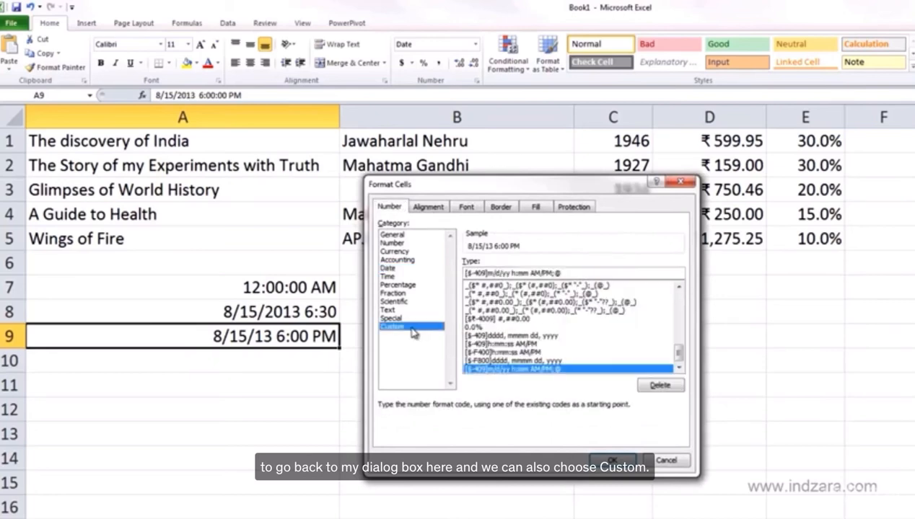
{"action": "left_click_drag", "start_coordinate": [678, 358], "coordinate": [679, 330]}
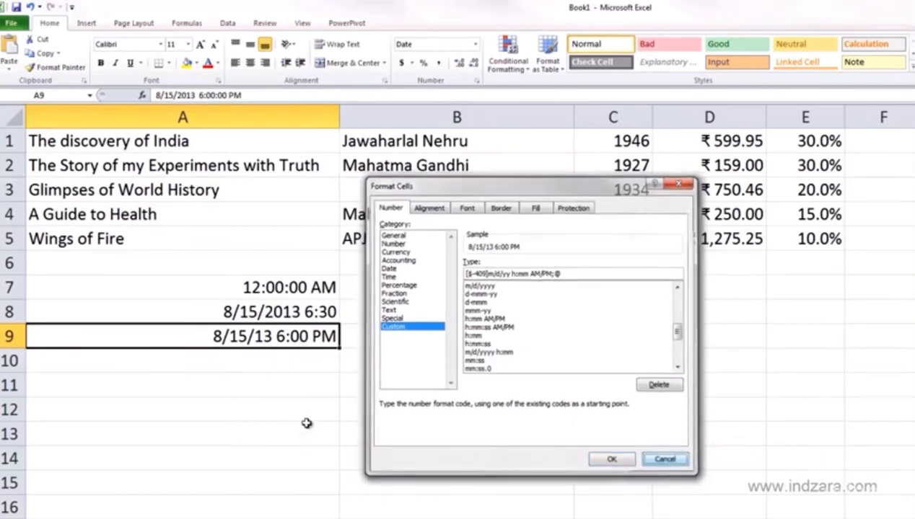
{"action": "key", "text": "Escape"}
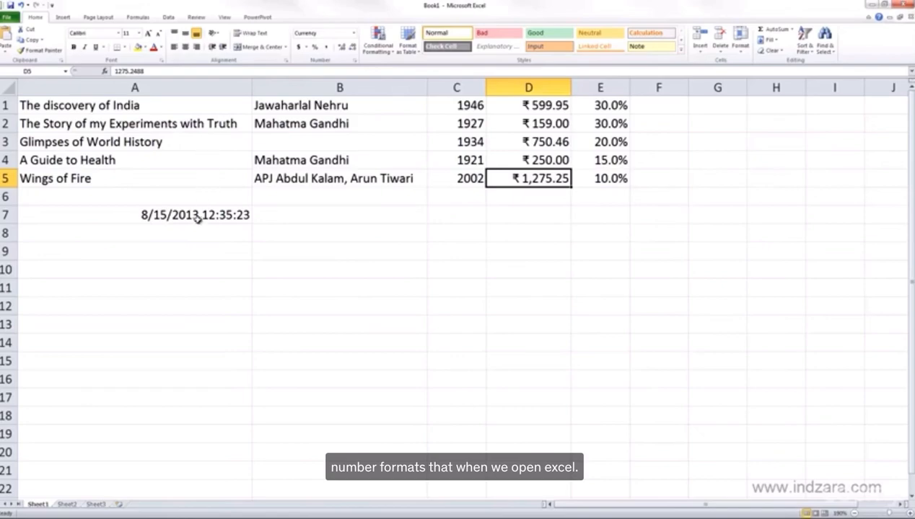
Preview the Special number formats Phone Number and Social Security Number on the date-time value in cell A7.
{"action": "left_click", "coordinate": [210, 215]}
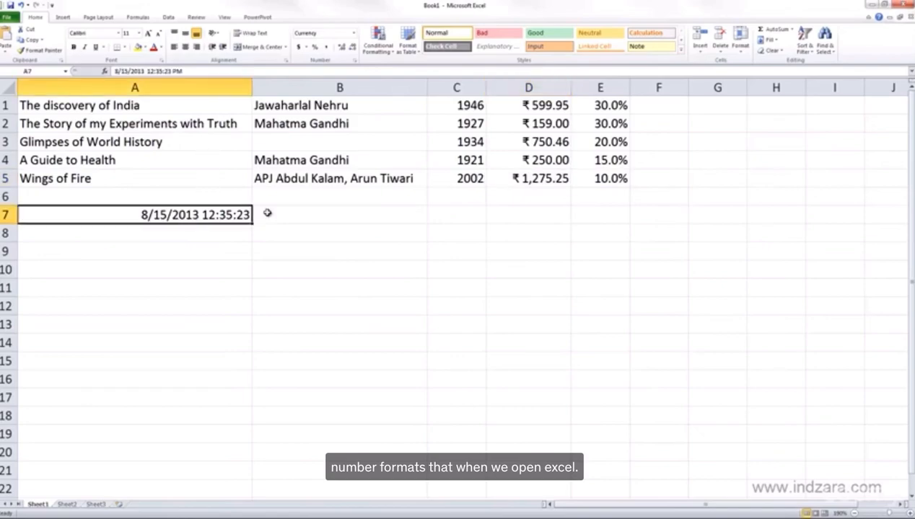
{"action": "key", "text": "ctrl+1"}
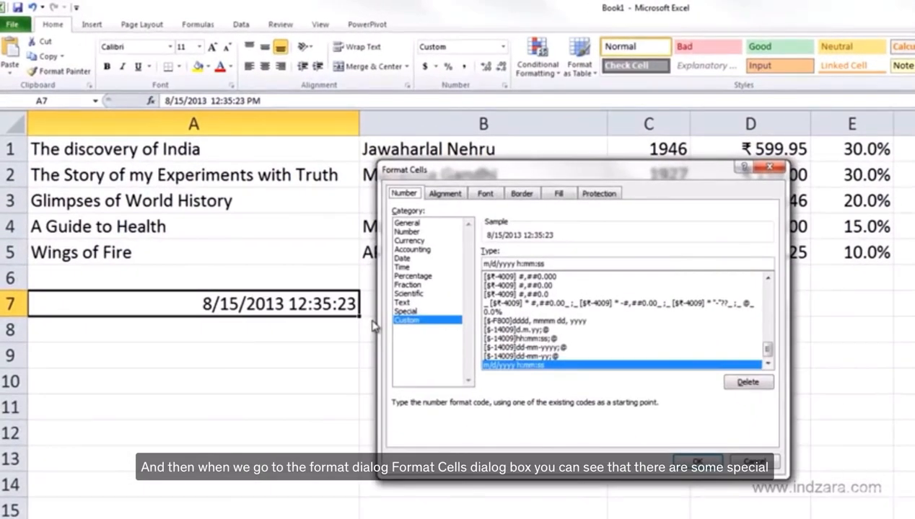
{"action": "left_click", "coordinate": [418, 312]}
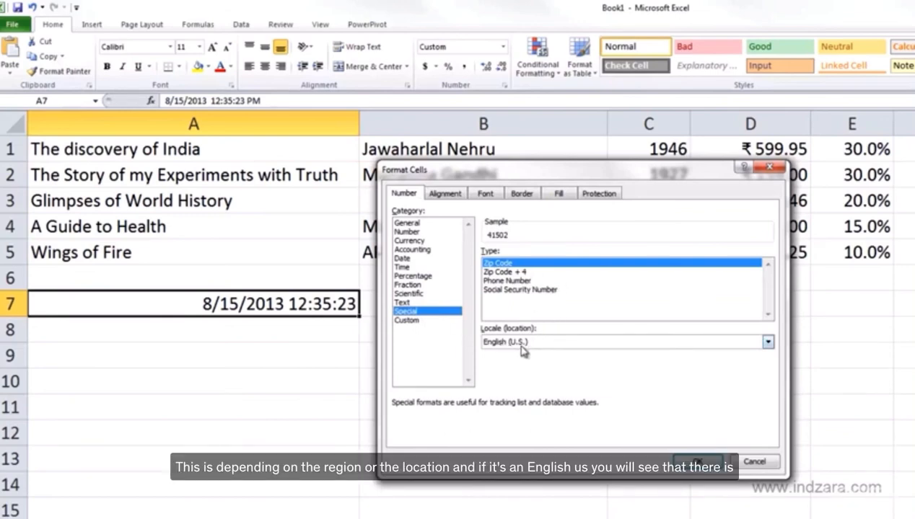
{"action": "left_click", "coordinate": [508, 280]}
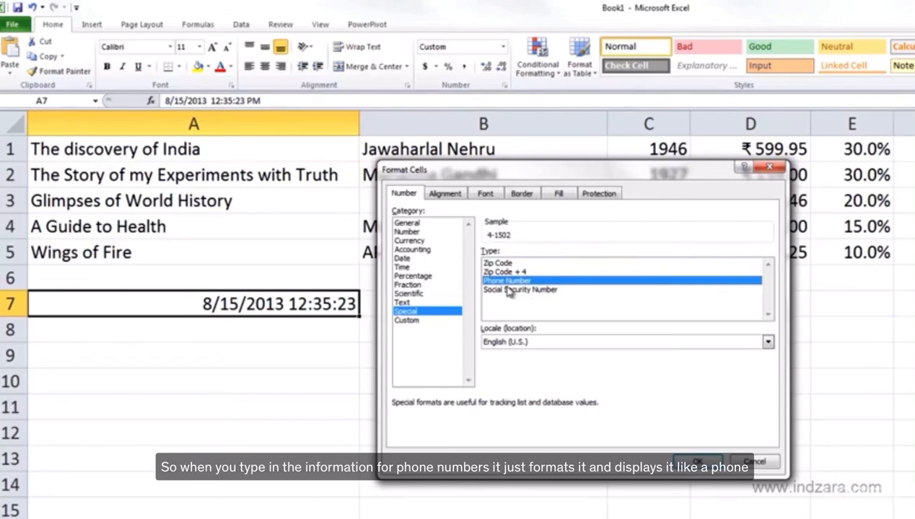
{"action": "left_click", "coordinate": [567, 291]}
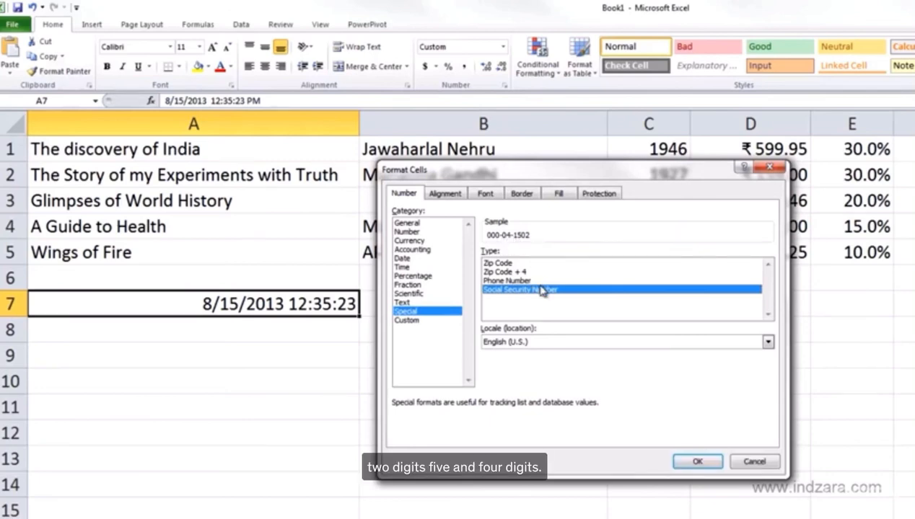
Look through the Custom format codes for cell A7 and preview its value in the Scientific and Date formats.
{"action": "left_click", "coordinate": [438, 322]}
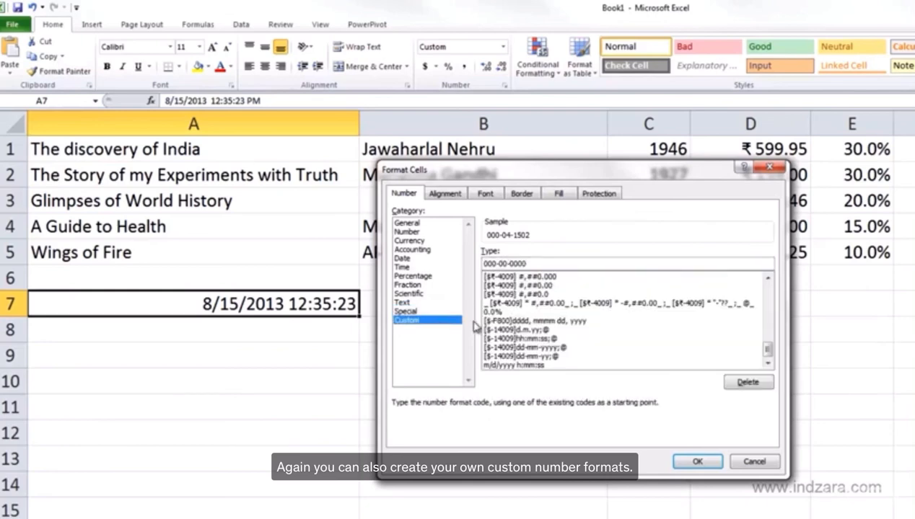
{"action": "left_click_drag", "start_coordinate": [768, 350], "coordinate": [771, 290]}
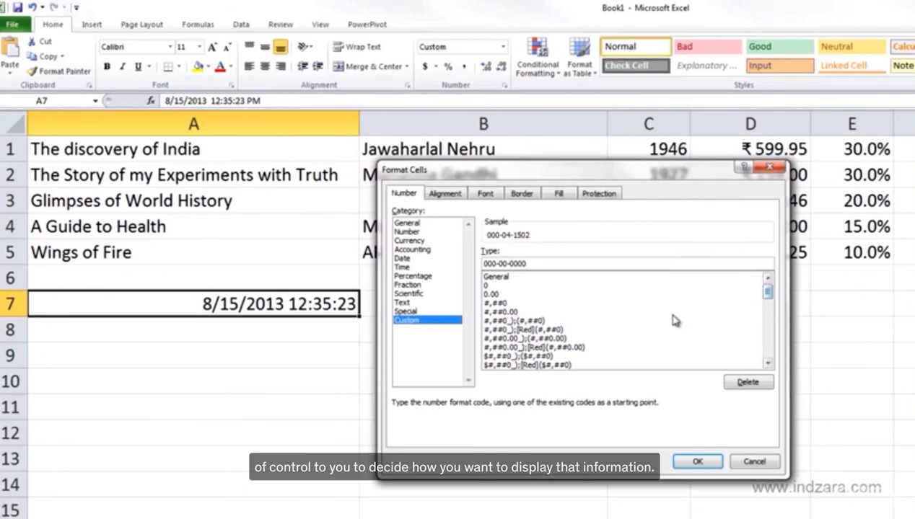
{"action": "left_click", "coordinate": [414, 295]}
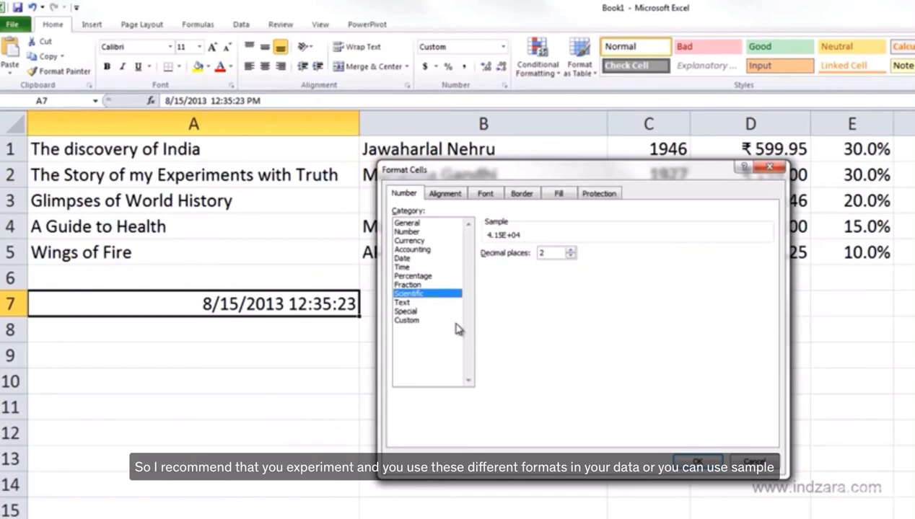
{"action": "left_click_drag", "start_coordinate": [527, 173], "coordinate": [465, 310]}
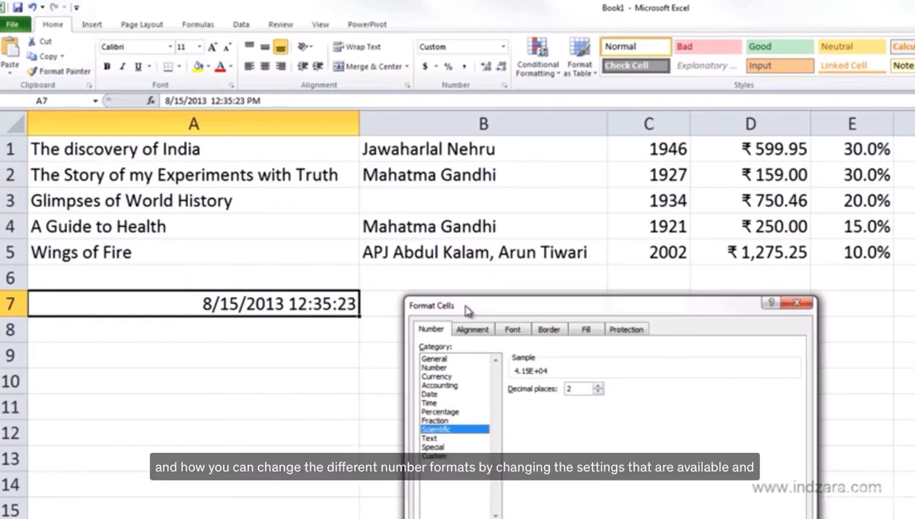
{"action": "left_click", "coordinate": [453, 395]}
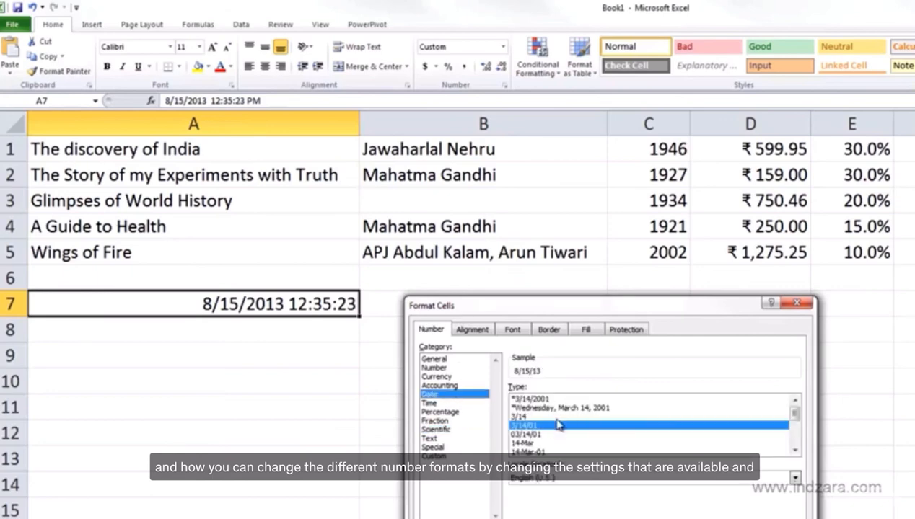